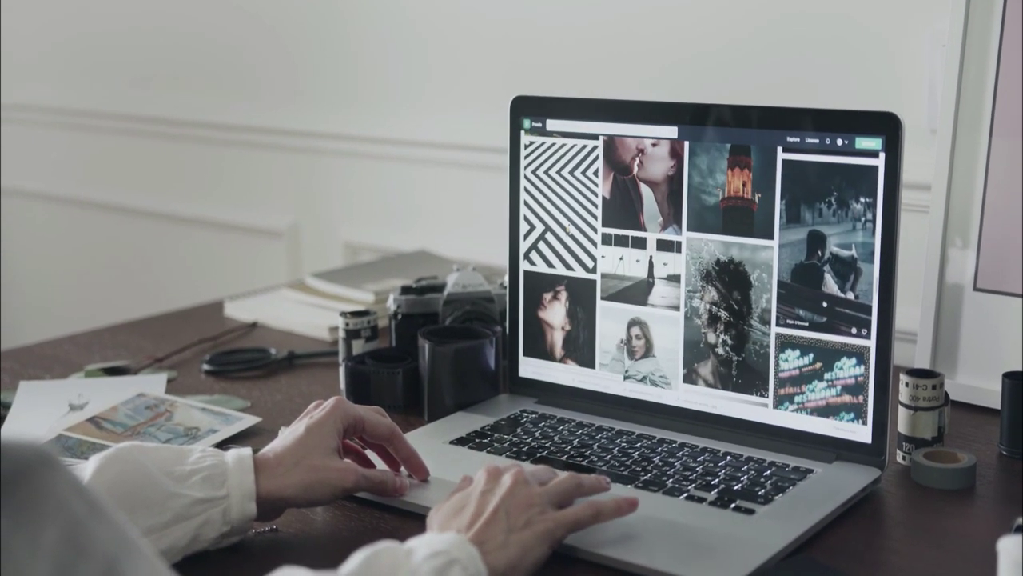
scroll(695, 272, down, 3)
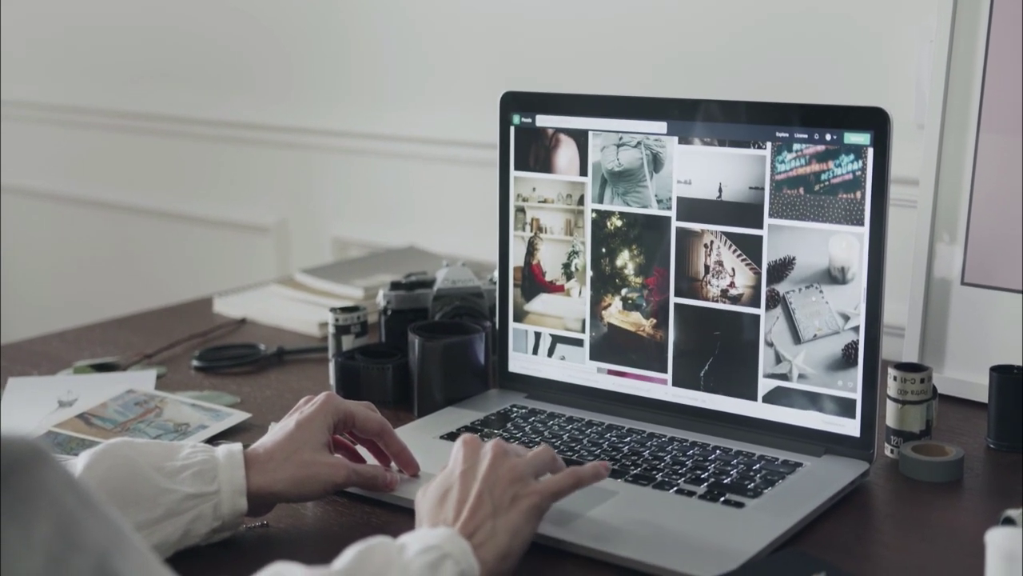
scroll(696, 272, down, 4)
scroll(687, 272, up, 6)
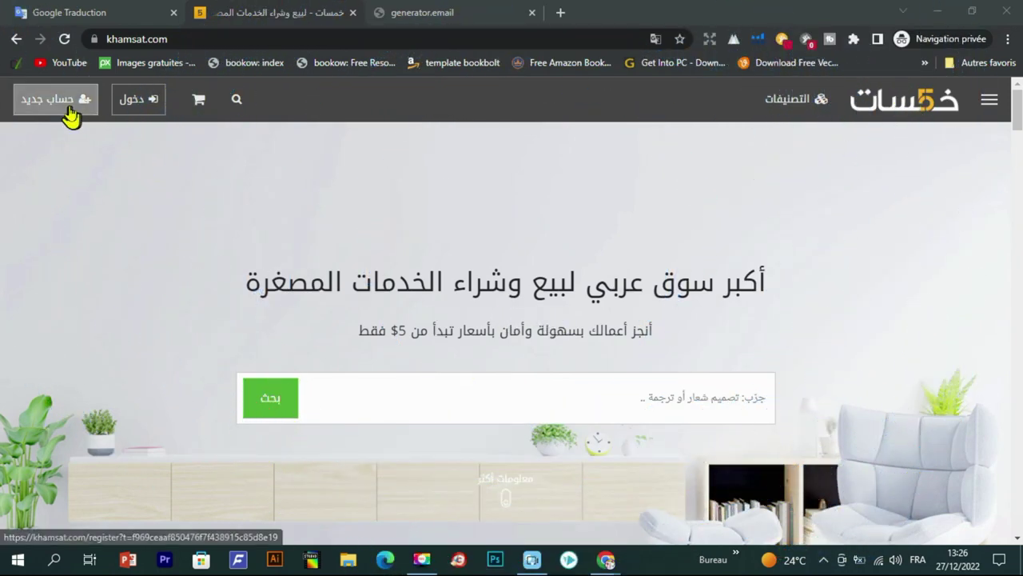
Open the new account registration form and fill in the first name and family name
click(65, 112)
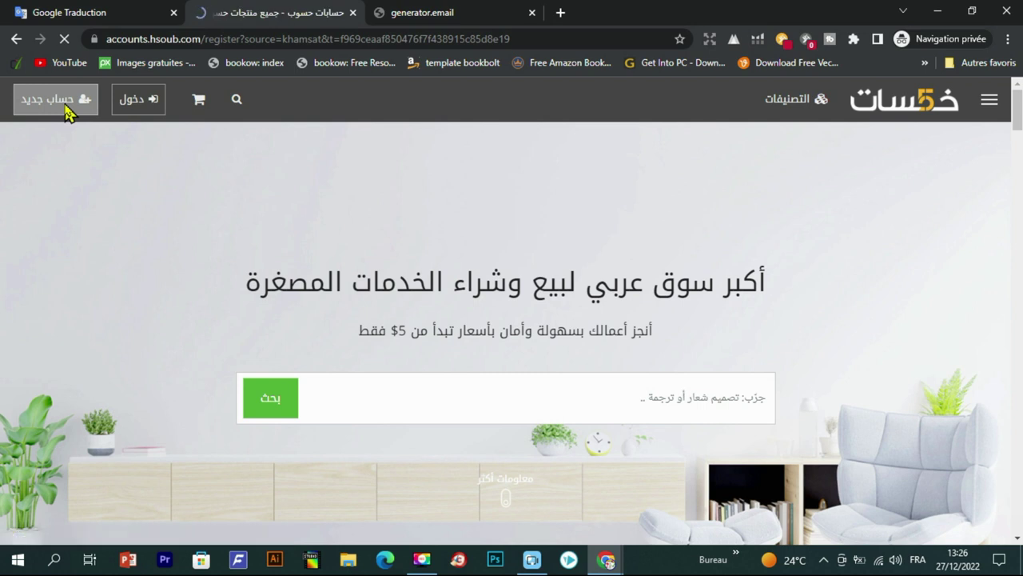
click(820, 292)
text(عادل)
drag(831, 292, 802, 298)
key(ctrl+x)
click(609, 296)
key(ctrl+v)
Copy the temporary email address from Temp Mail and enter it as the registration form's email
click(829, 376)
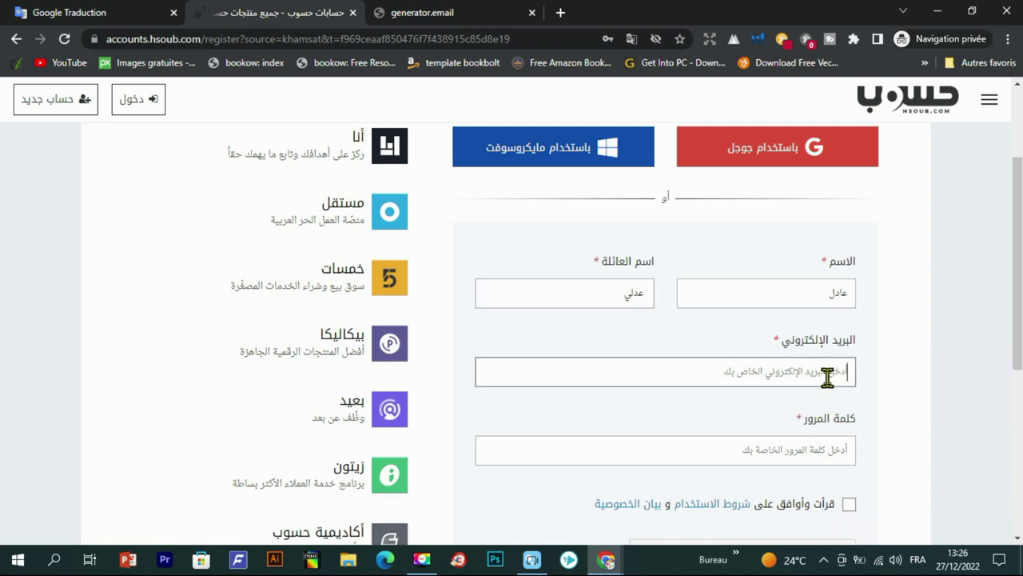
key(ctrl+Tab)
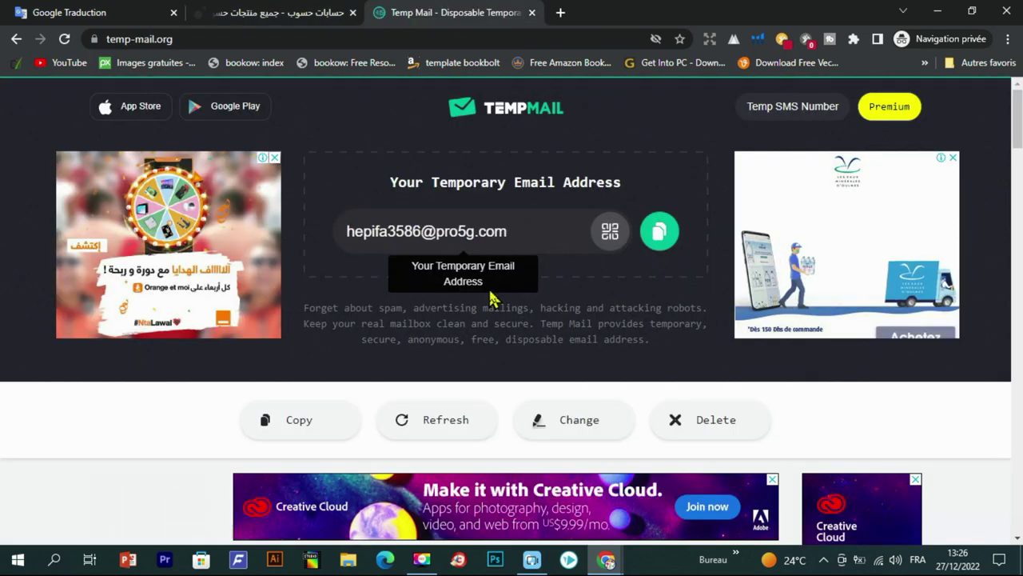
click(673, 243)
key(ctrl+shift+Tab)
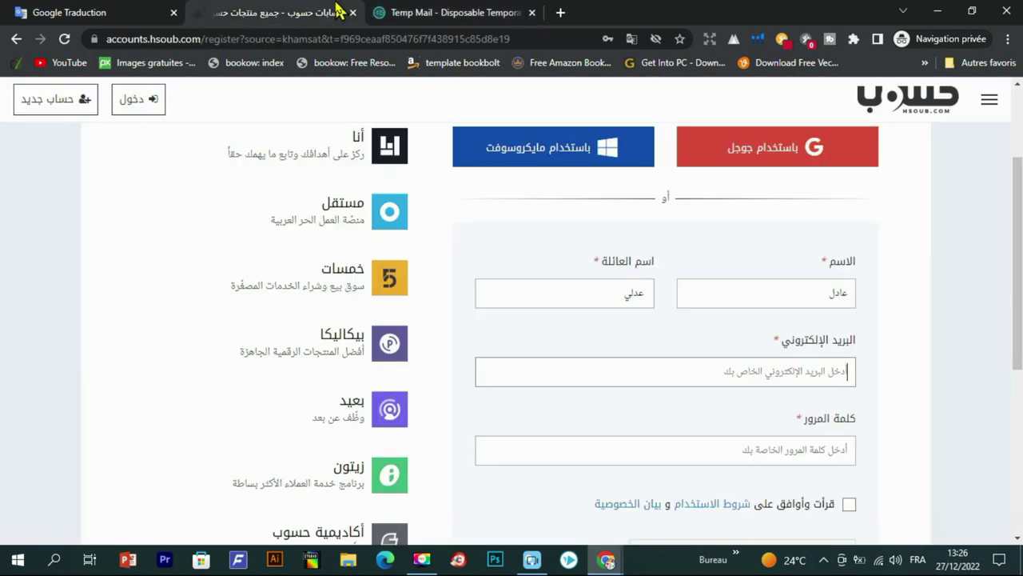
click(727, 369)
key(ctrl+v)
Enter the account password and agree to the terms of use and privacy statement
click(779, 450)
key(ctrl+v)
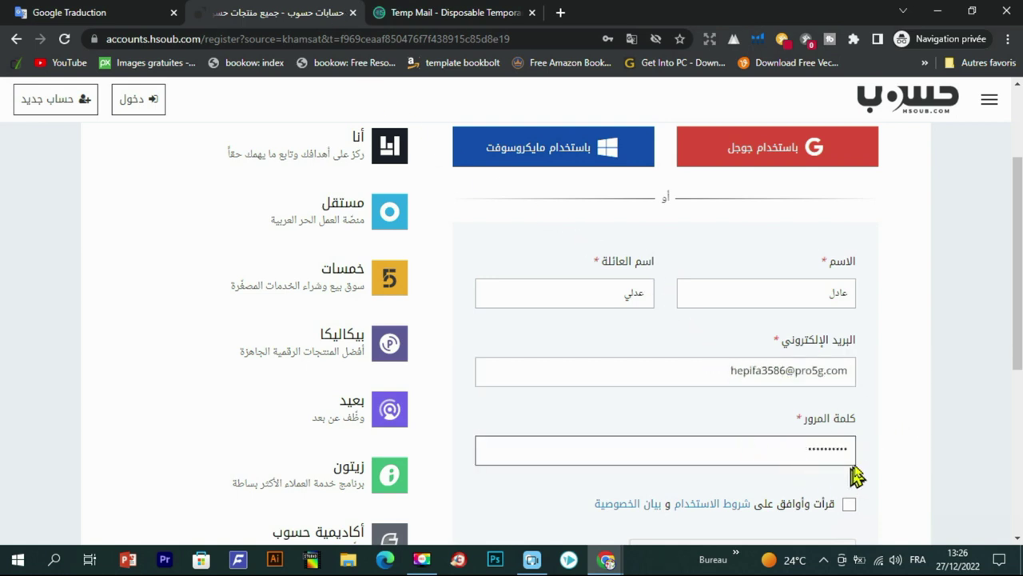
scroll(886, 462, down, 2)
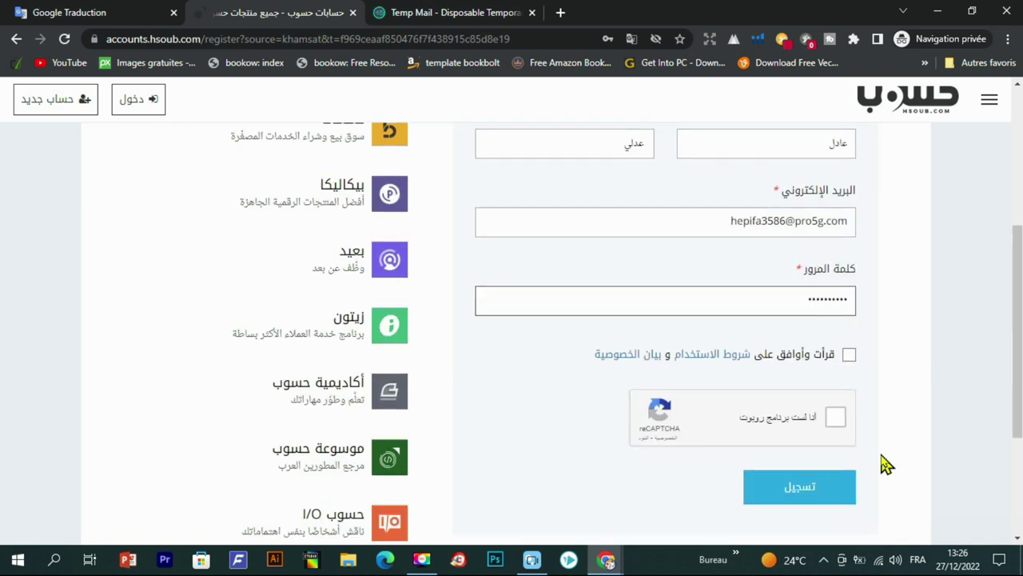
click(848, 354)
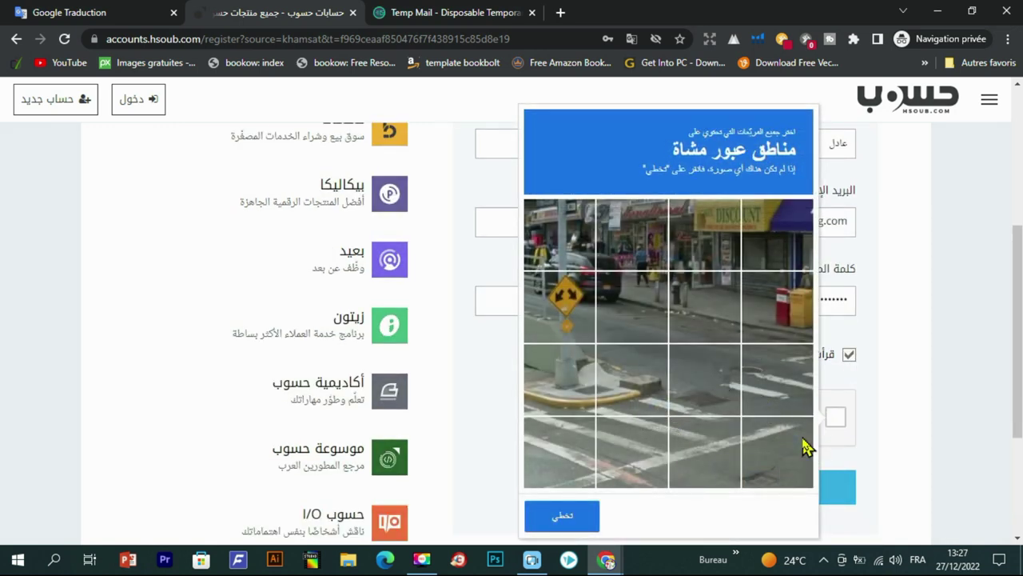
Select the squares showing pedestrian crossings in the reCAPTCHA challenge and continue to the following image
click(763, 393)
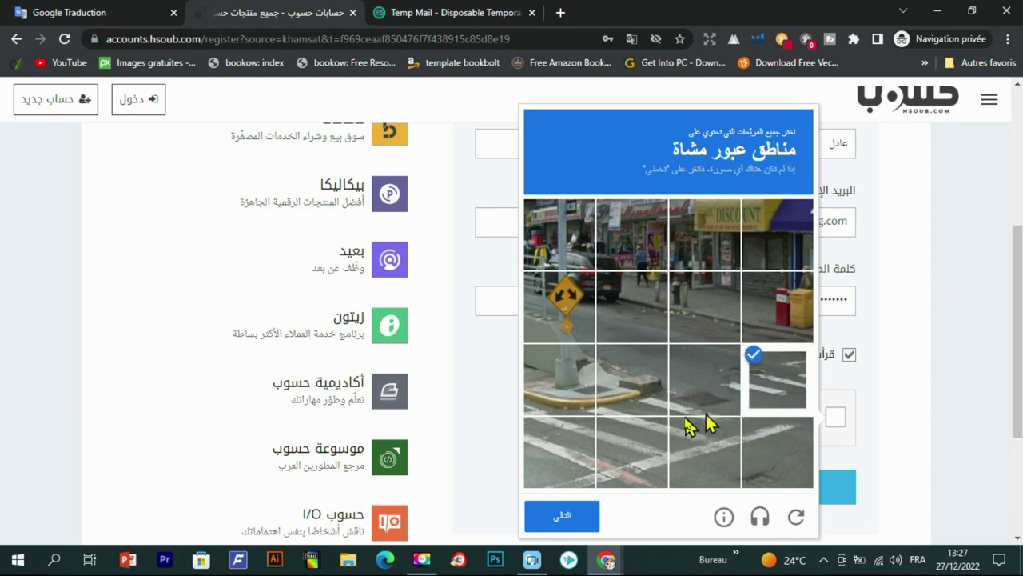
click(691, 424)
click(635, 426)
click(647, 399)
click(712, 391)
click(581, 436)
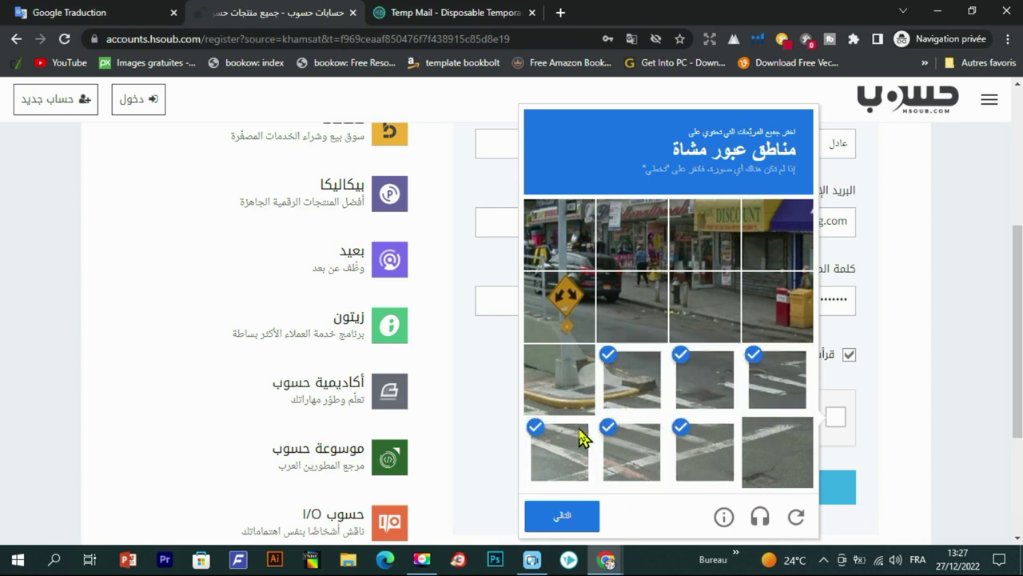
click(557, 413)
click(586, 520)
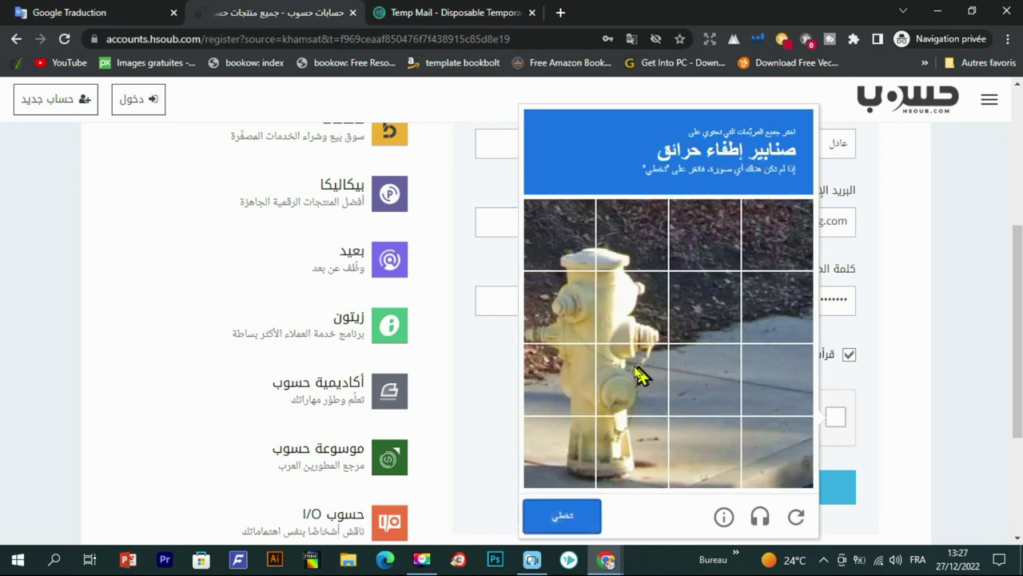
Select all squares containing the fire hydrant, verify the reCAPTCHA, and submit the registration
click(645, 372)
click(551, 383)
click(559, 307)
click(621, 297)
click(583, 235)
click(587, 235)
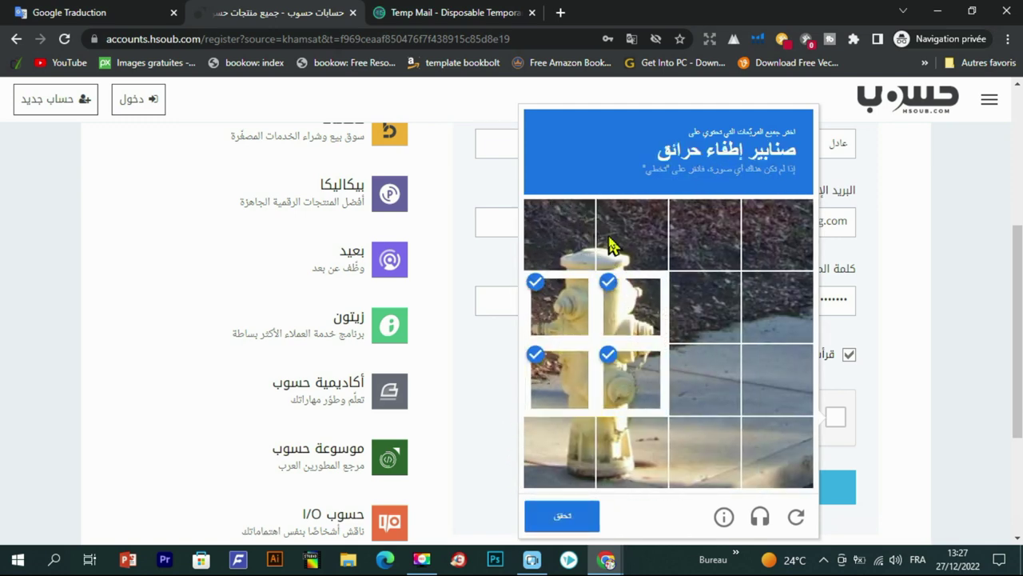
click(607, 238)
click(542, 257)
click(612, 449)
click(569, 454)
click(587, 518)
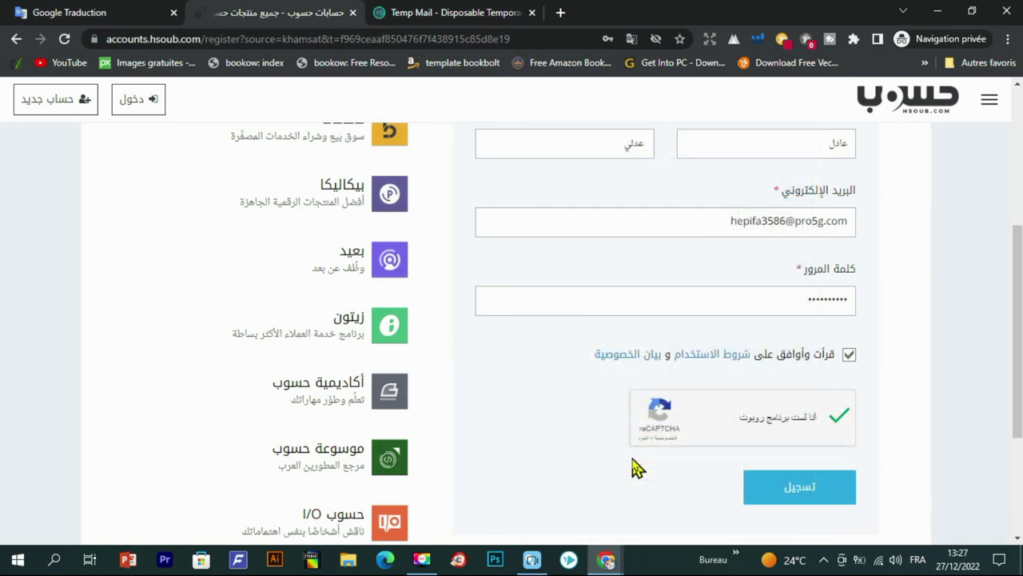
click(811, 484)
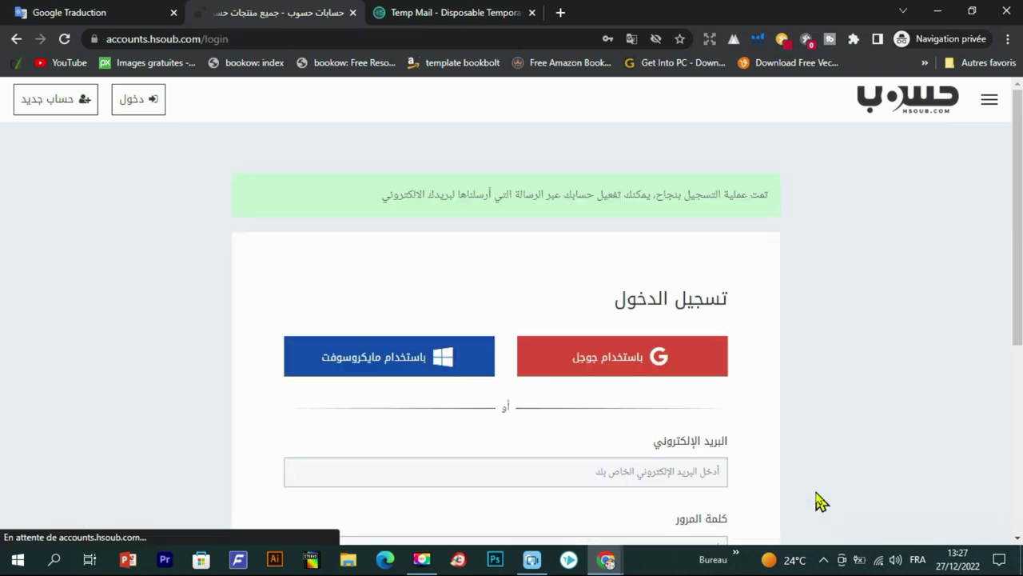
Open the Hsoub activation message in the Temp Mail inbox and complete the registration from it
key(ctrl+Tab)
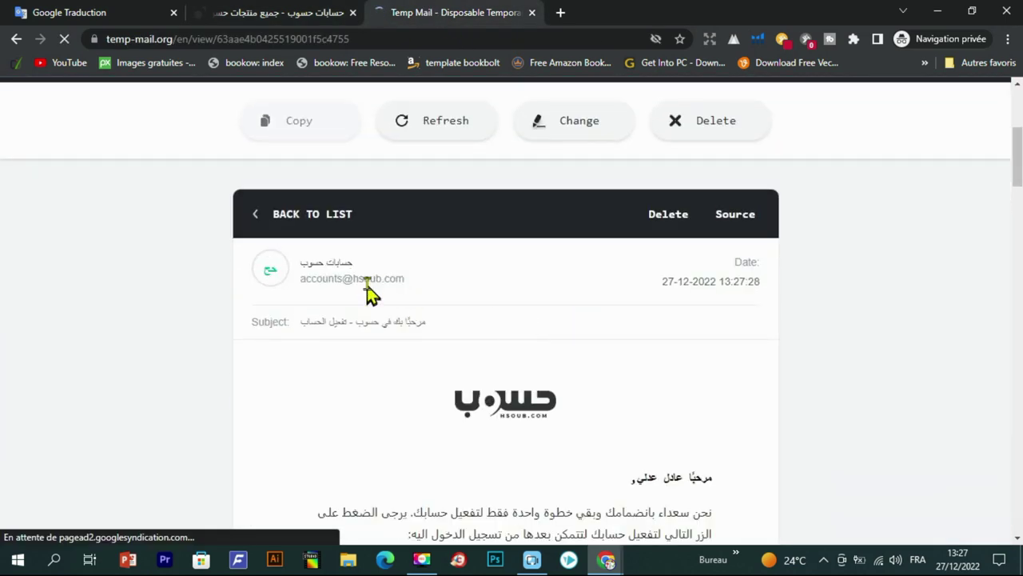
scroll(536, 395, down, 4)
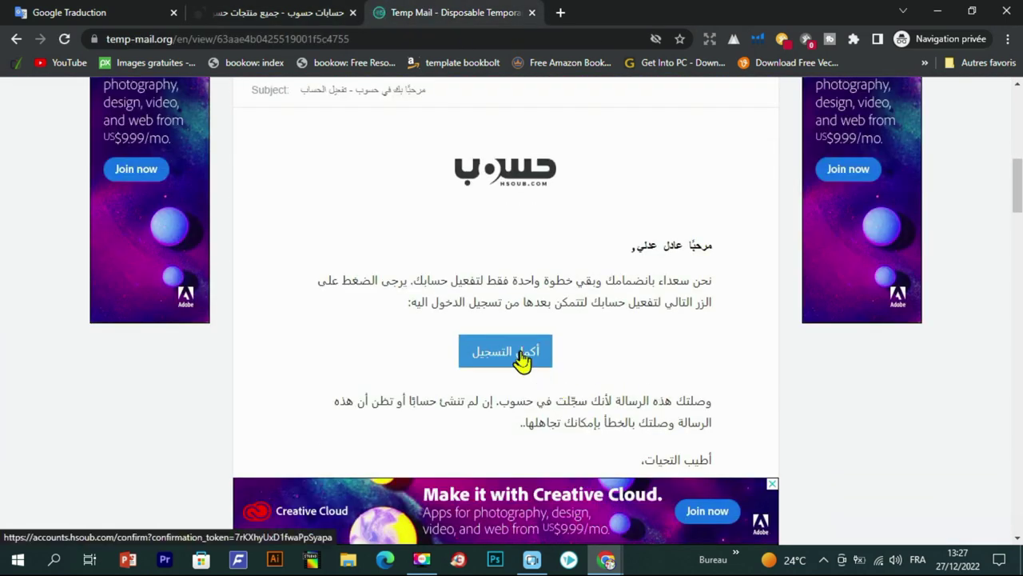
click(521, 360)
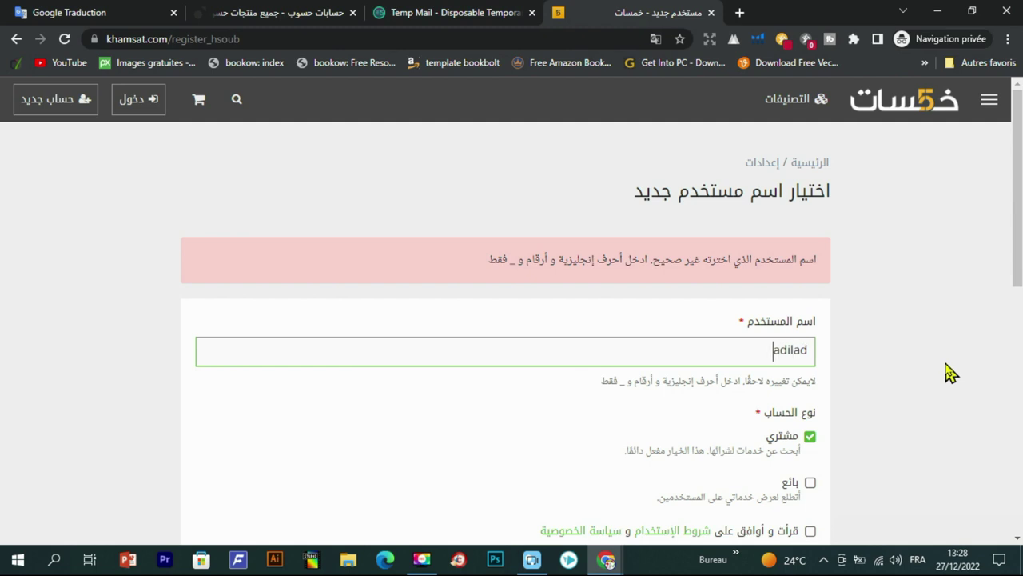
Enter the new username, add the seller account type (بائع), accept the terms, and submit the Khamsat profile
text(7)
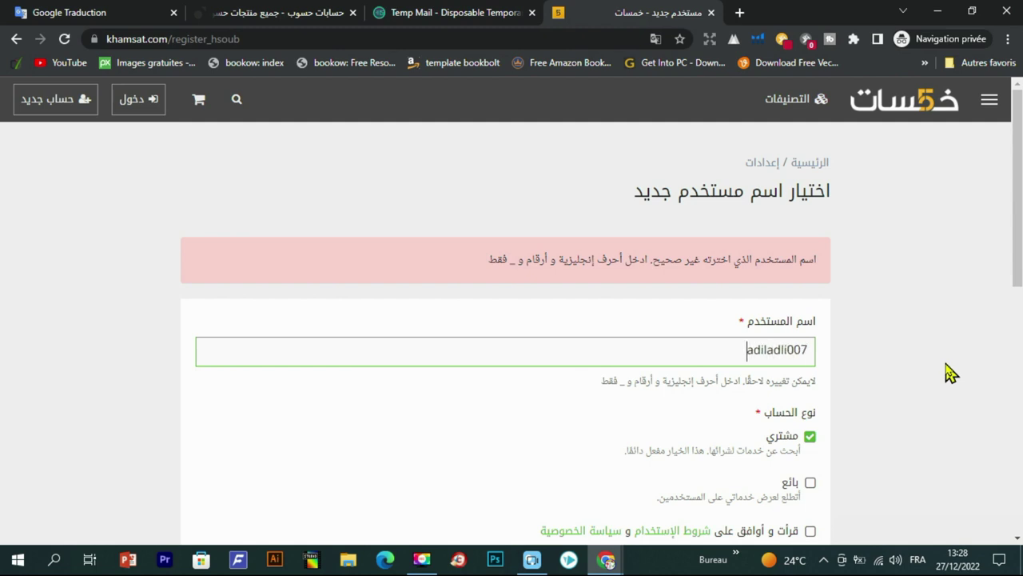
scroll(904, 268, down, 2)
click(810, 333)
click(809, 381)
click(805, 435)
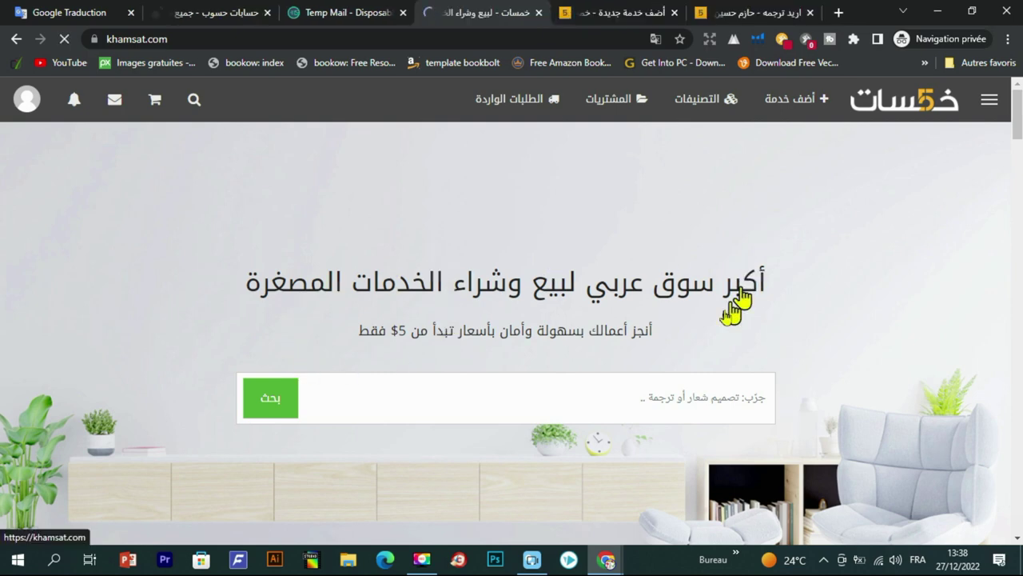
Find the service categories on the Khamsat homepage and open the writing and translation category (كتابة وترجمة)
scroll(734, 304, down, 4)
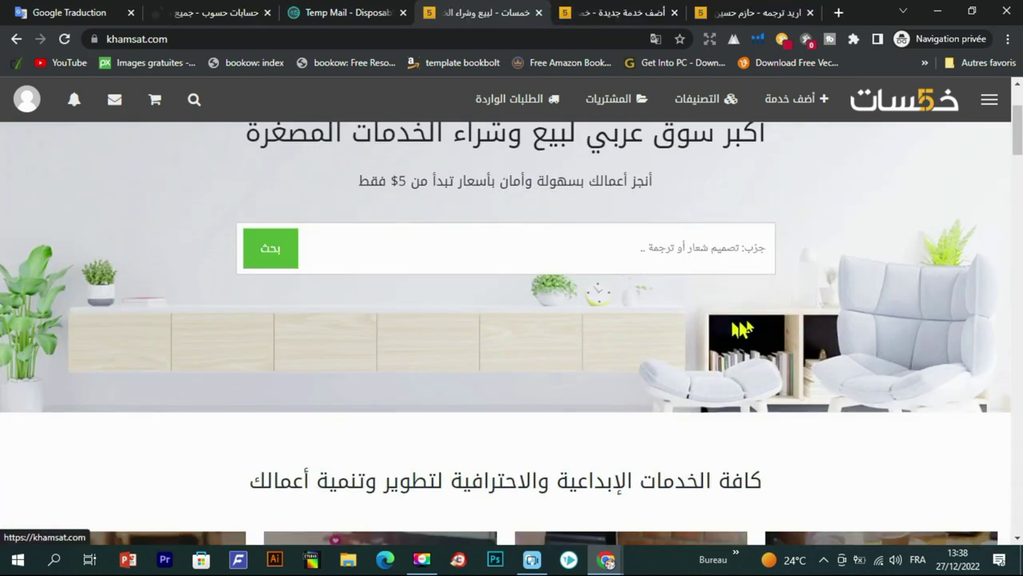
scroll(747, 317, down, 2)
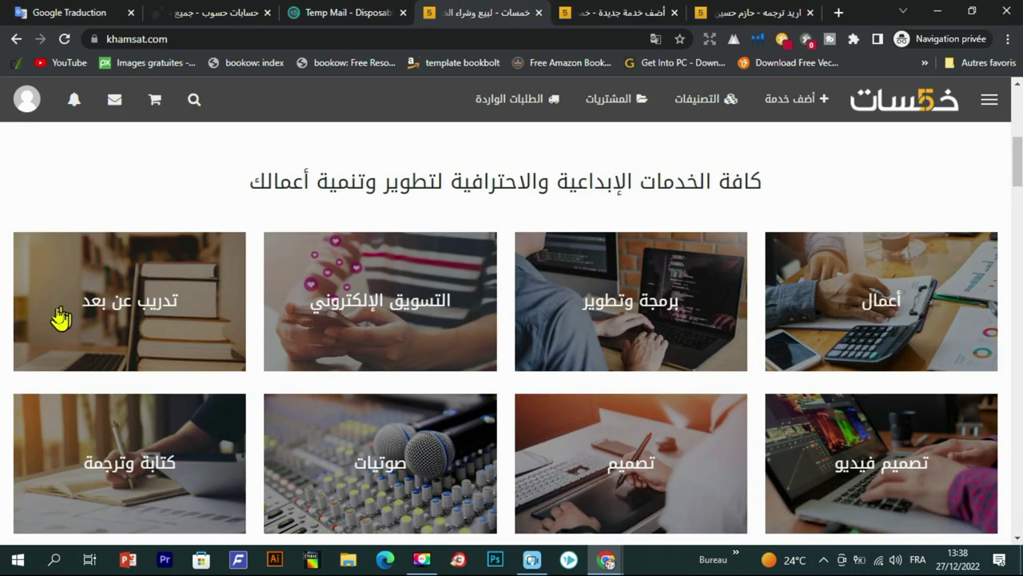
click(136, 444)
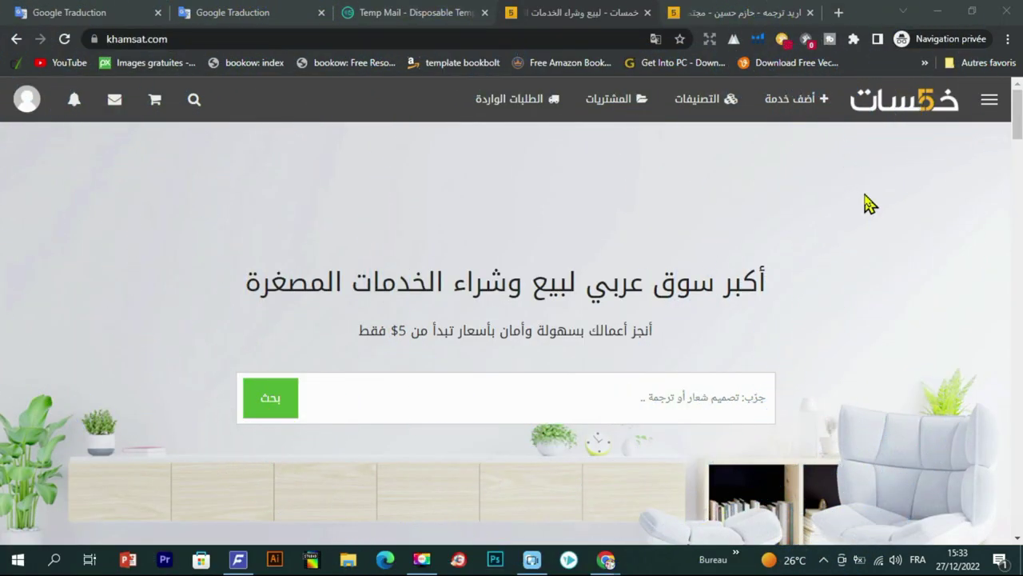
Copy the listing title "ترجمة من العربية للانجليزية و بالعكس" and use it as the title in the new service form
click(821, 102)
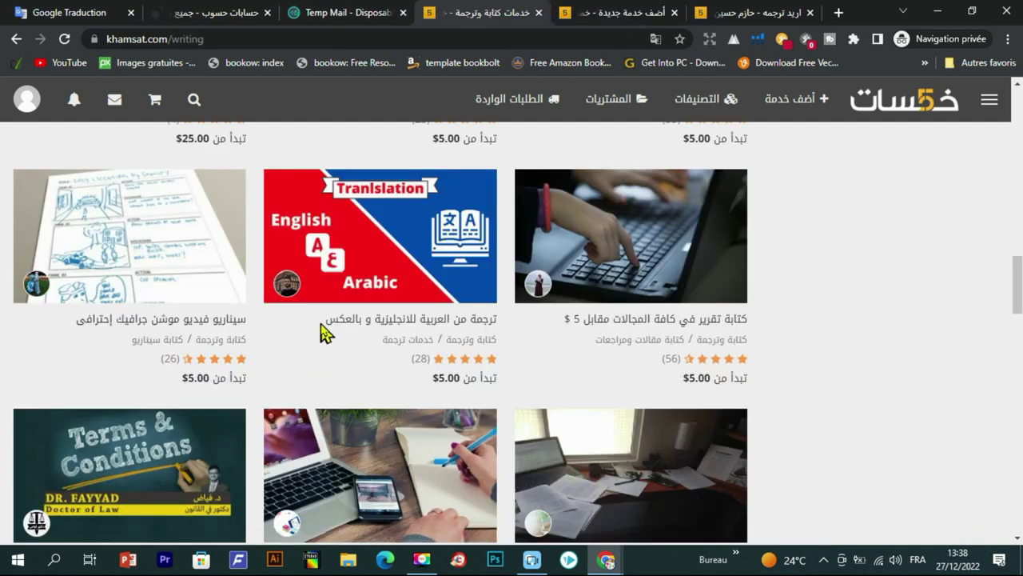
drag(321, 324, 500, 324)
key(ctrl+c)
scroll(505, 276, down, 1)
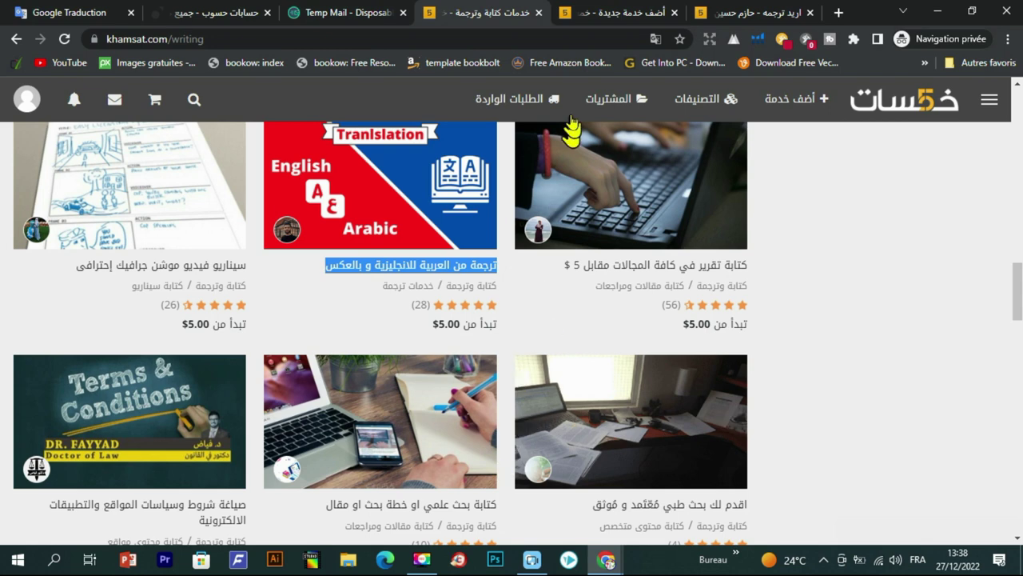
click(639, 12)
click(768, 289)
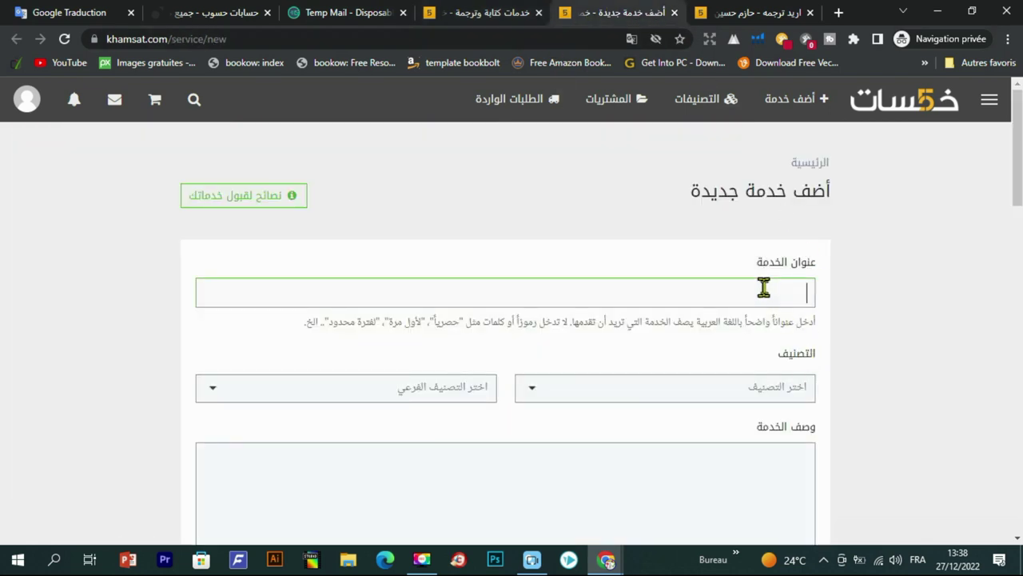
key(ctrl+v)
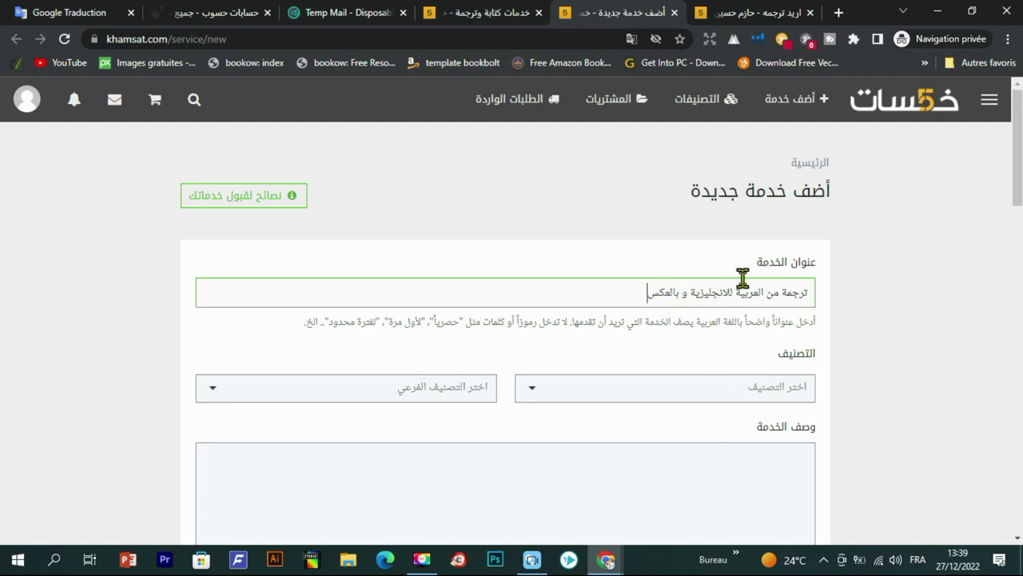
Set the service category to كتابة وترجمة and the subcategory to خدمات ترجمة
click(785, 388)
scroll(791, 391, down, 2)
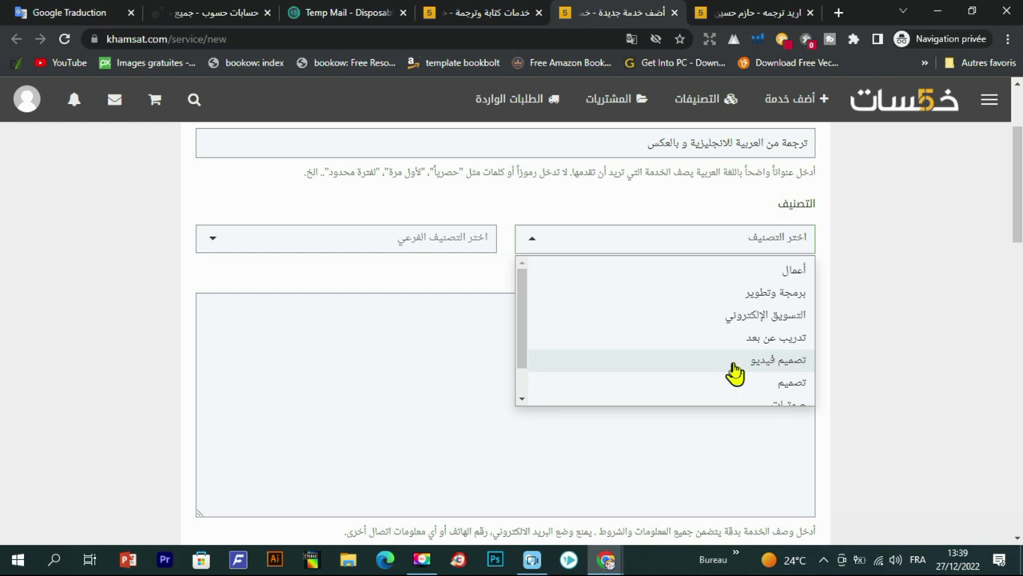
scroll(737, 370, down, 1)
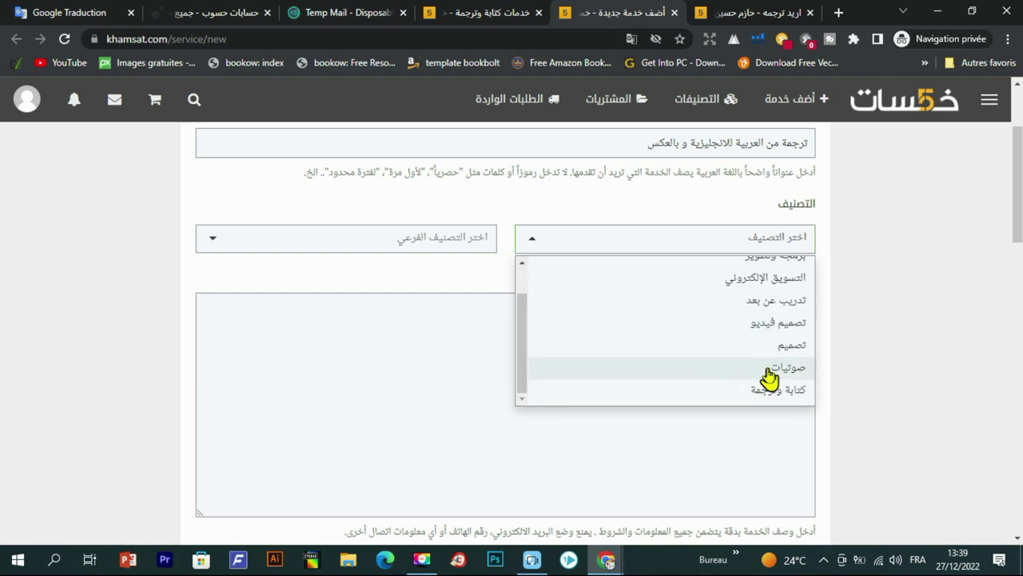
click(732, 391)
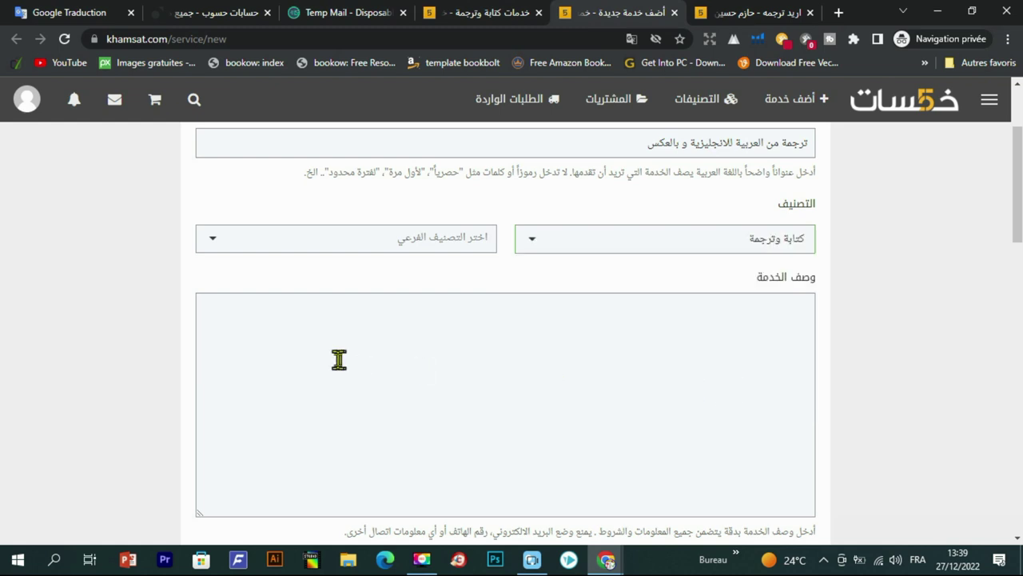
click(269, 245)
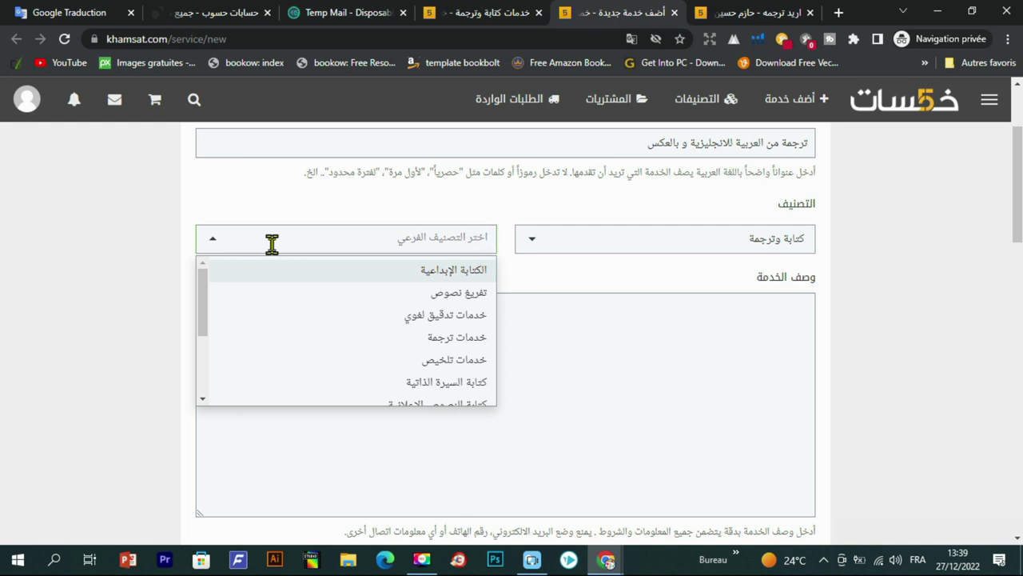
click(352, 339)
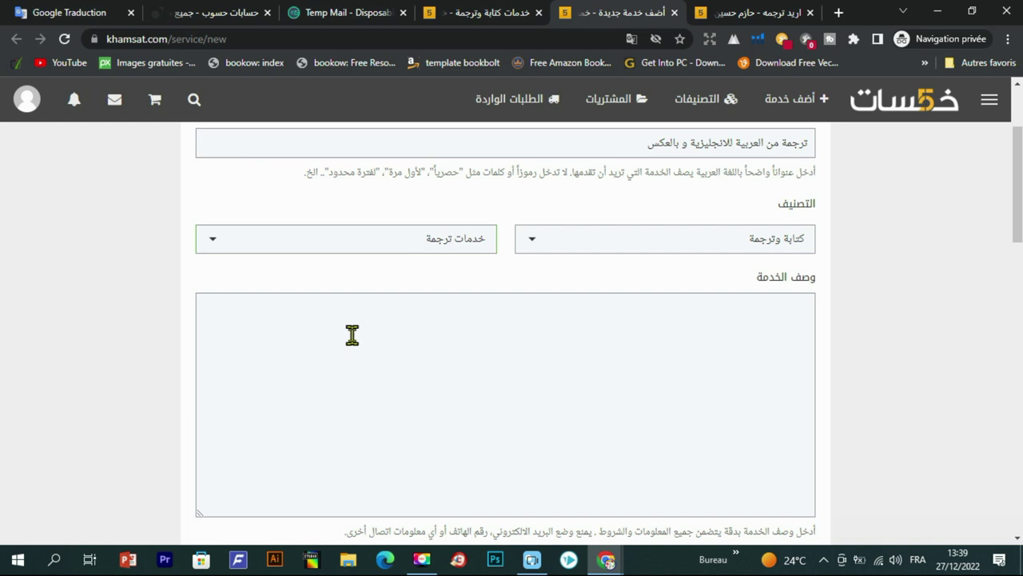
Open the listing "ترجمة من العربية للانجليزية و بالعكس" and copy its full description into the Arabic source text in Google Translate
click(744, 340)
click(548, 11)
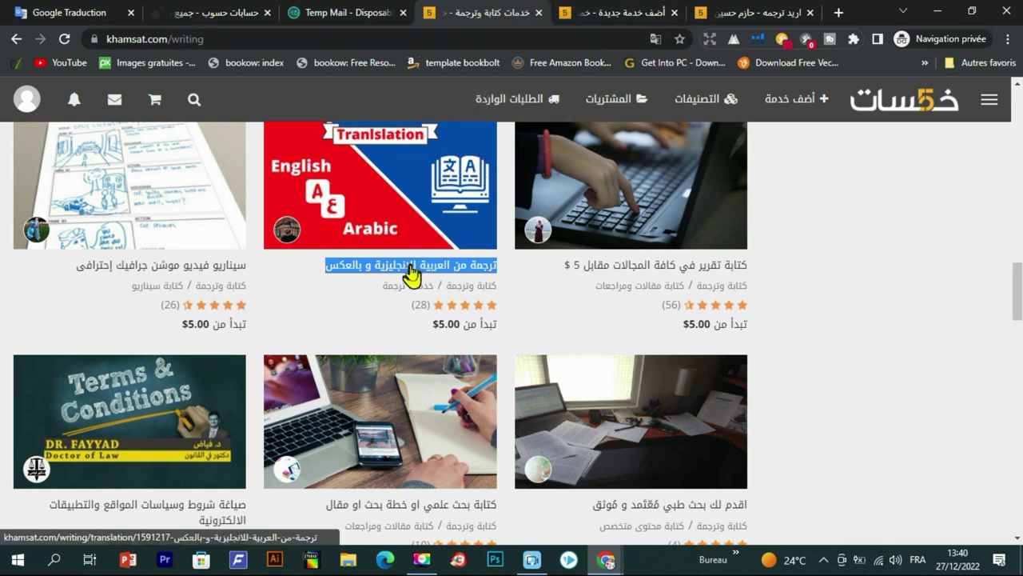
click(416, 237)
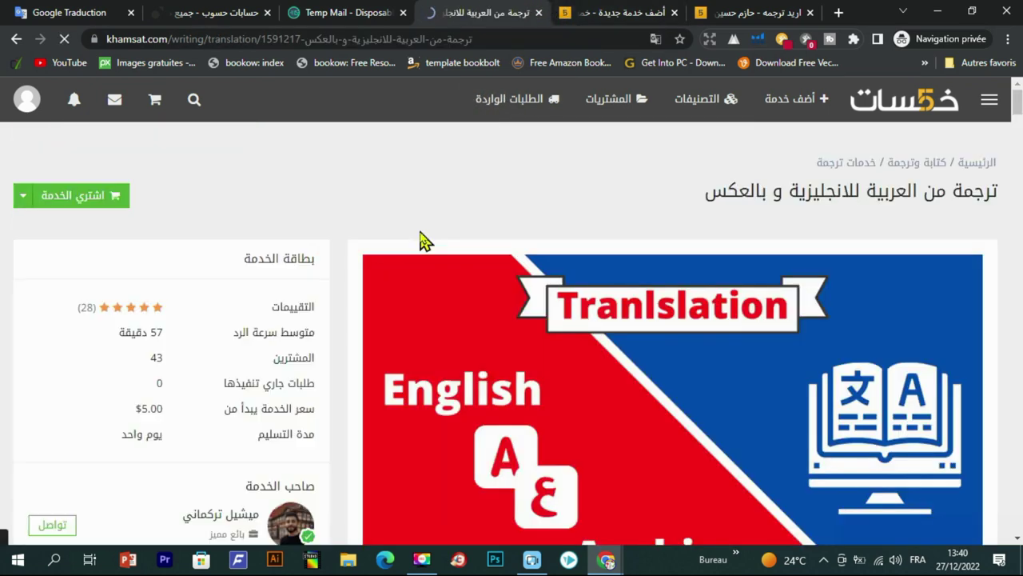
scroll(722, 400, down, 5)
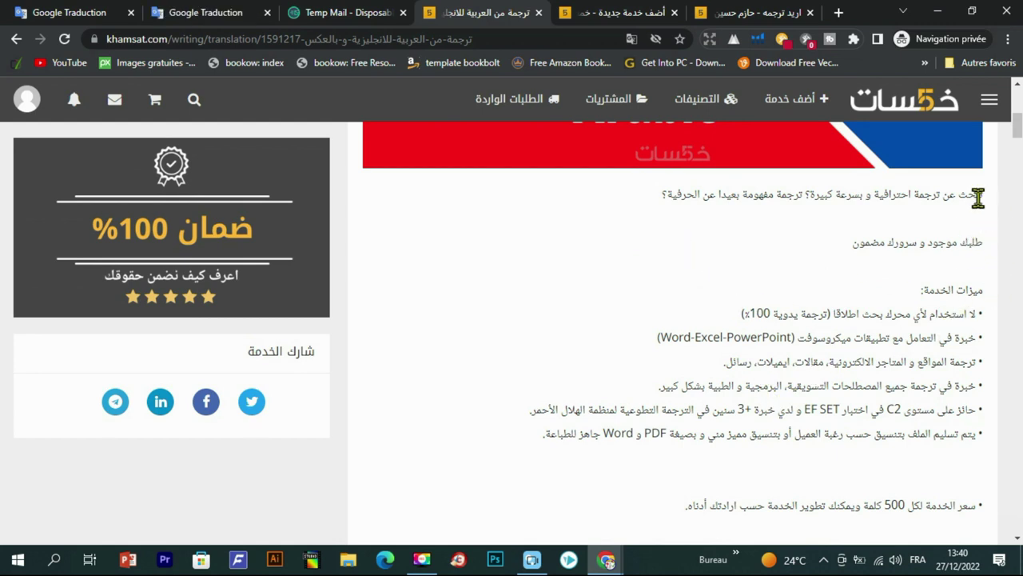
drag(983, 195, 686, 509)
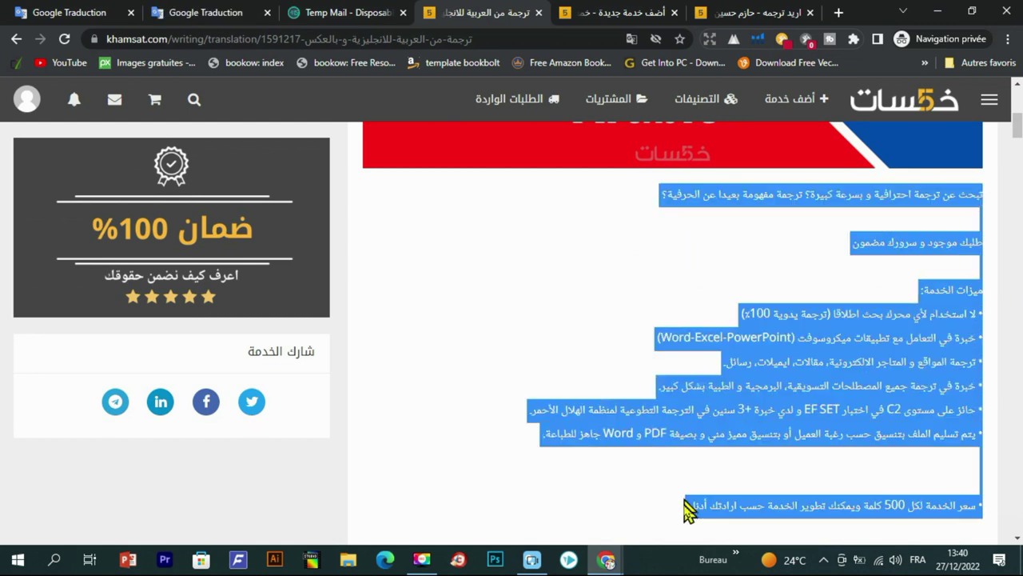
click(232, 12)
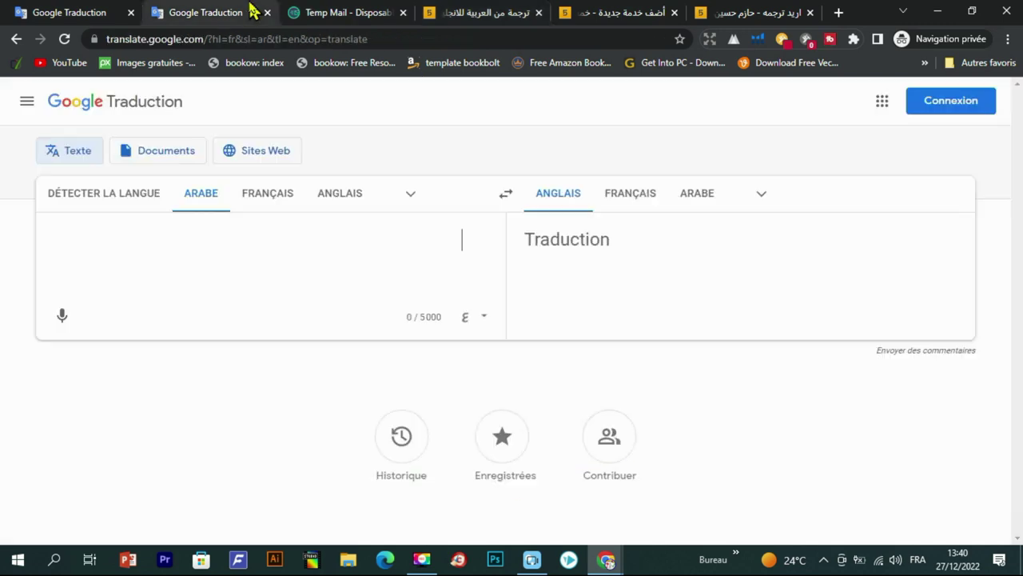
key(ctrl+v)
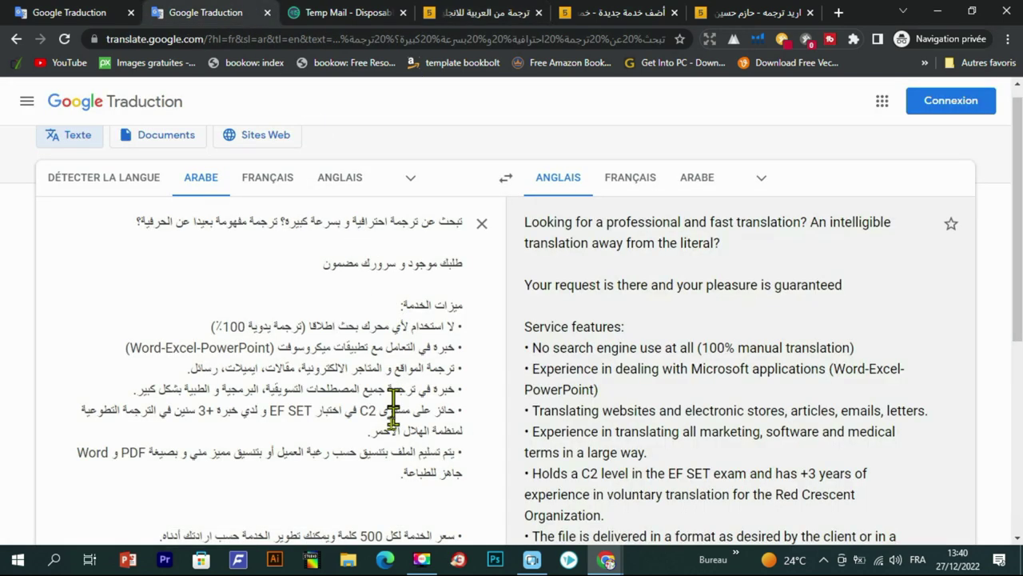
Remove the blank lines and the full stop before the 500-word price line in the Arabic source text
scroll(366, 493, down, 2)
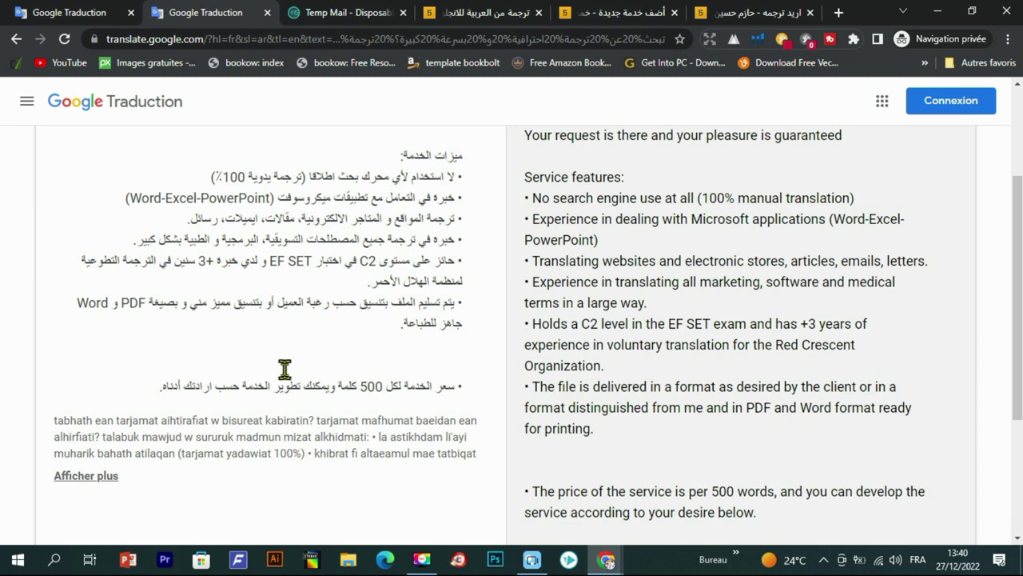
key(BackSpace)
key(BackSpace)
key(BackSpace)
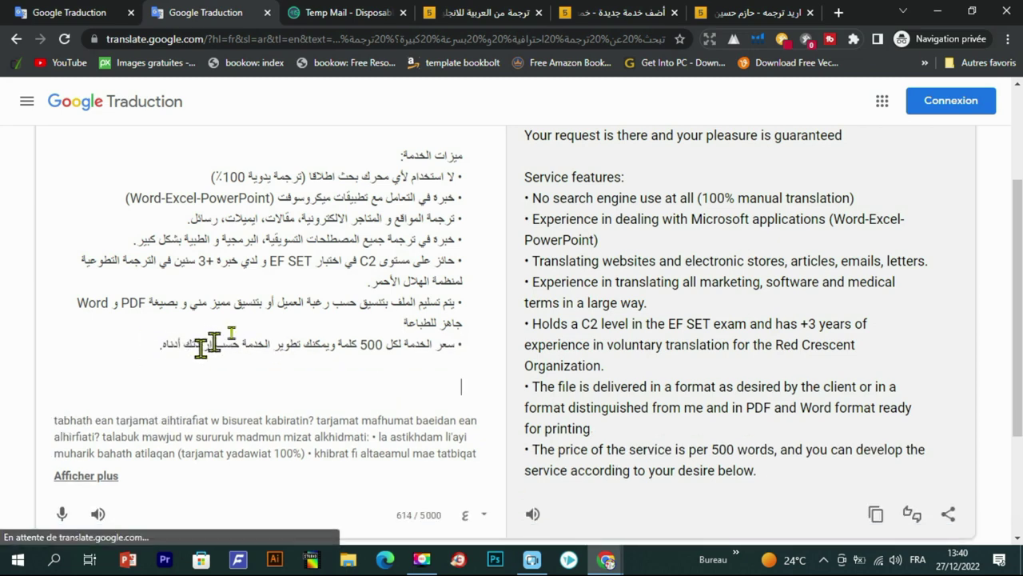
Open the suggested listing for translating articles in all fields and append its description below the existing Arabic text in Google Translate
key(ctrl+4)
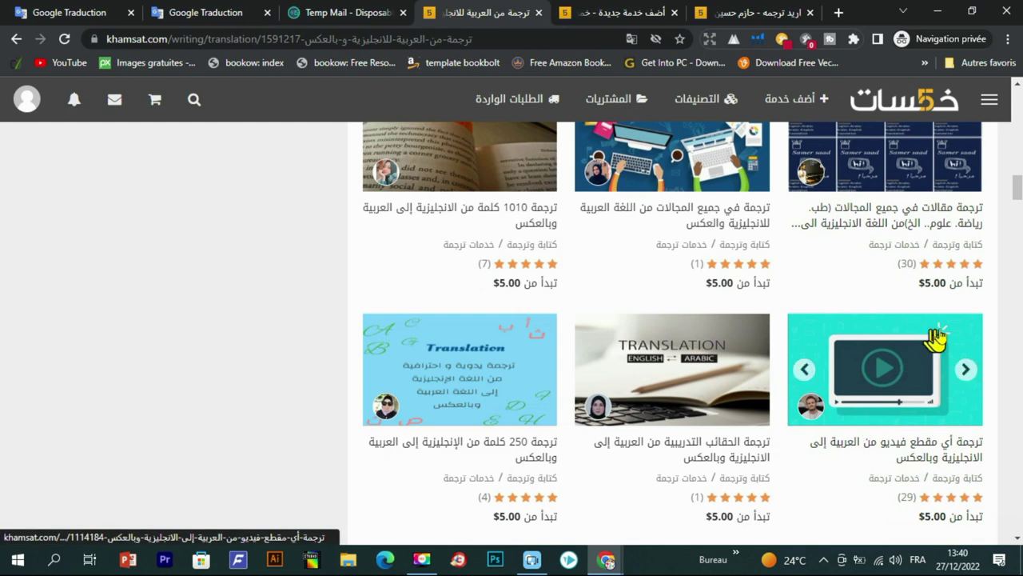
click(897, 221)
scroll(811, 384, down, 10)
scroll(811, 373, up, 2)
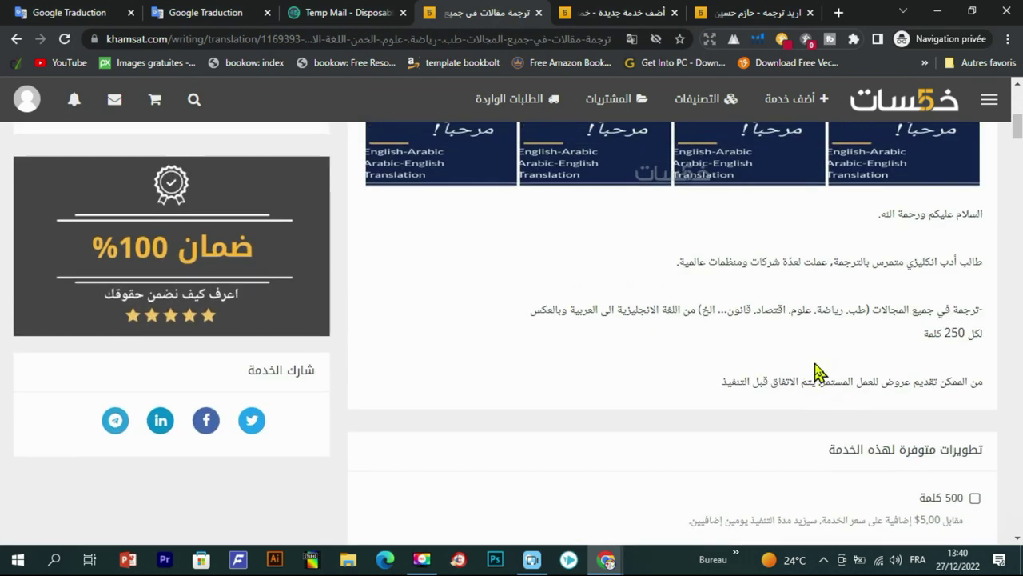
drag(982, 215, 676, 392)
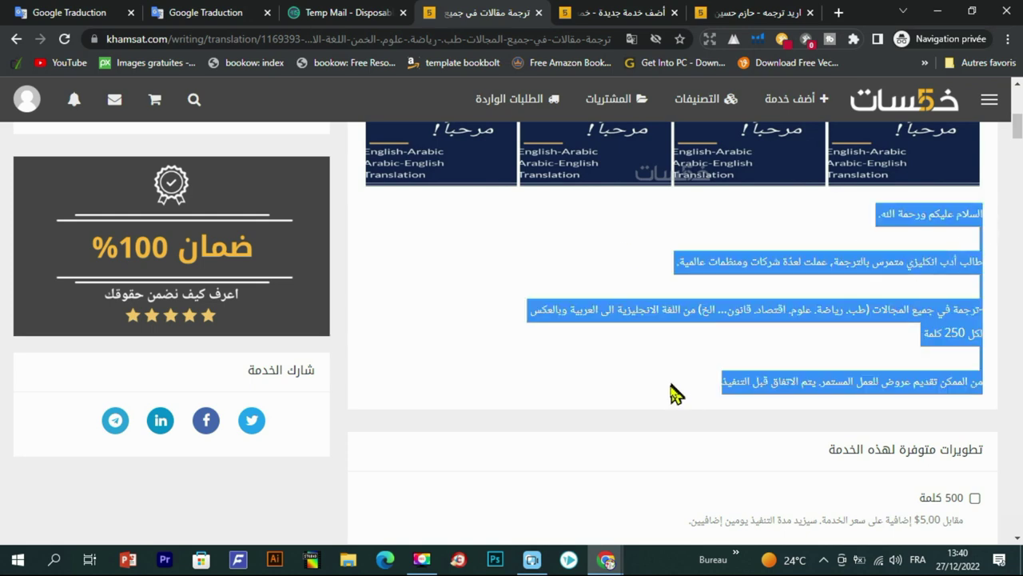
click(175, 9)
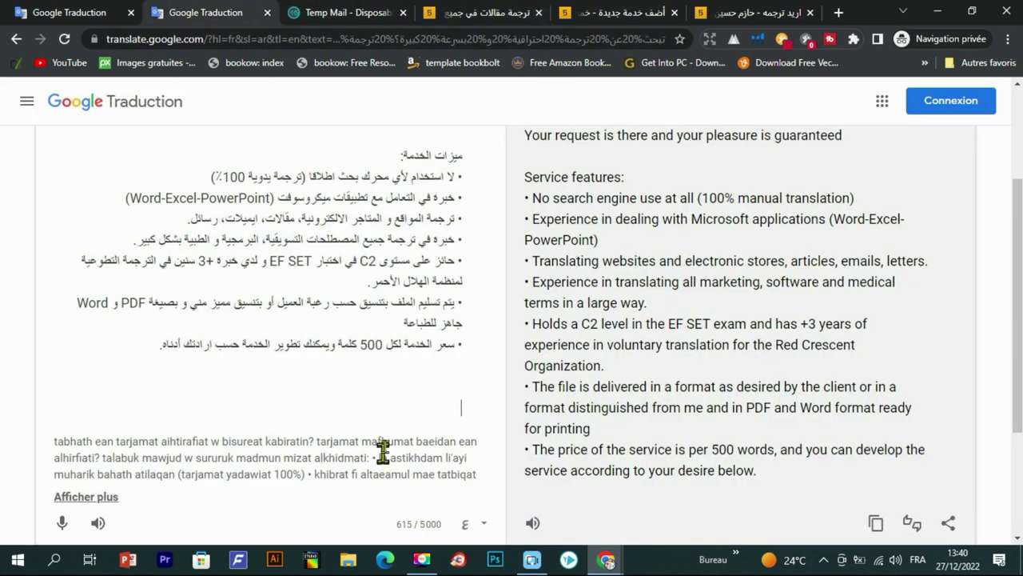
click(405, 416)
text(السلام عليكم ورحمة الله.  طالب أدب انكليزي متمرس بالترجمة، عملت لعدة شركات ومنظمات عالمية.  -ترجمة في جميع المجالات (طب. رياضة. علوم. اقتصاد. قانون... الخ) من اللغة الانجليزية الى العربية وبالعكس لكل 250 كلمة  من الممكن تقديم عروض للعمل المستمر. يتم الاتفاق قبل التنفيذ)
Copy the section from "ميزات الخدمة:" through the 500-word price line into the description of the new Khamsat service
scroll(304, 352, up, 2)
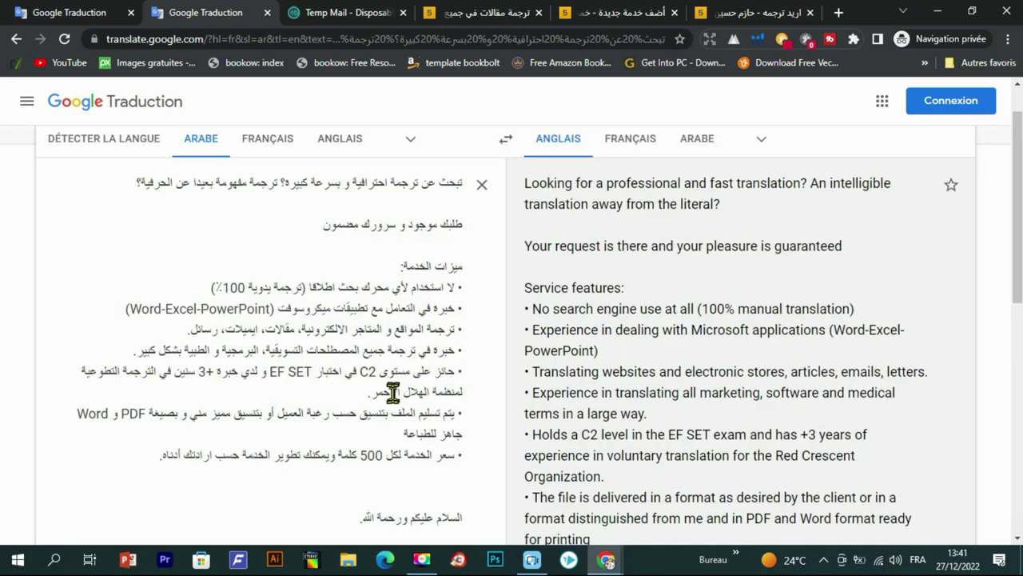
scroll(394, 395, down, 4)
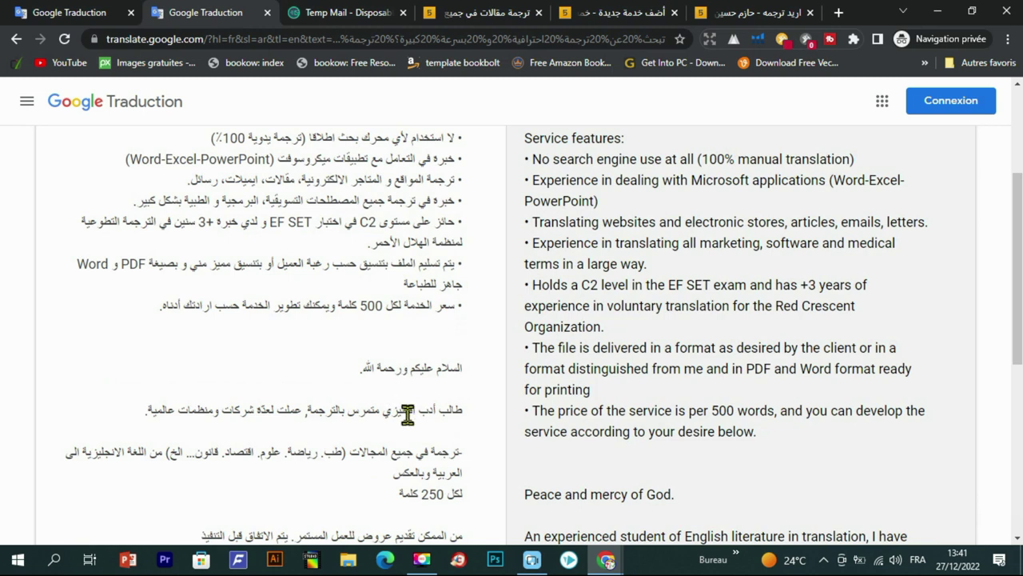
scroll(416, 416, up, 2)
scroll(372, 322, up, 2)
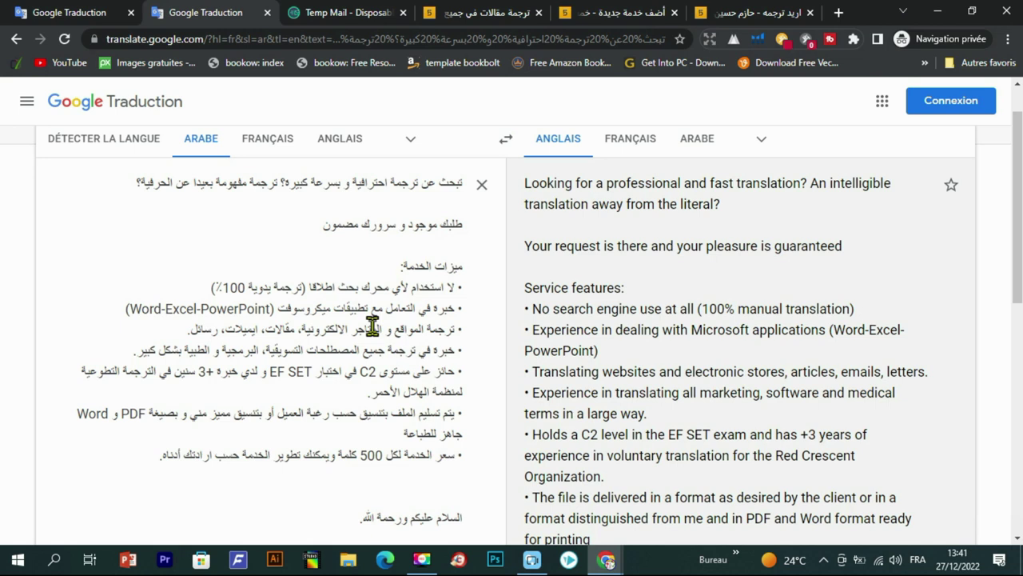
scroll(373, 323, down, 1)
drag(142, 385, 462, 194)
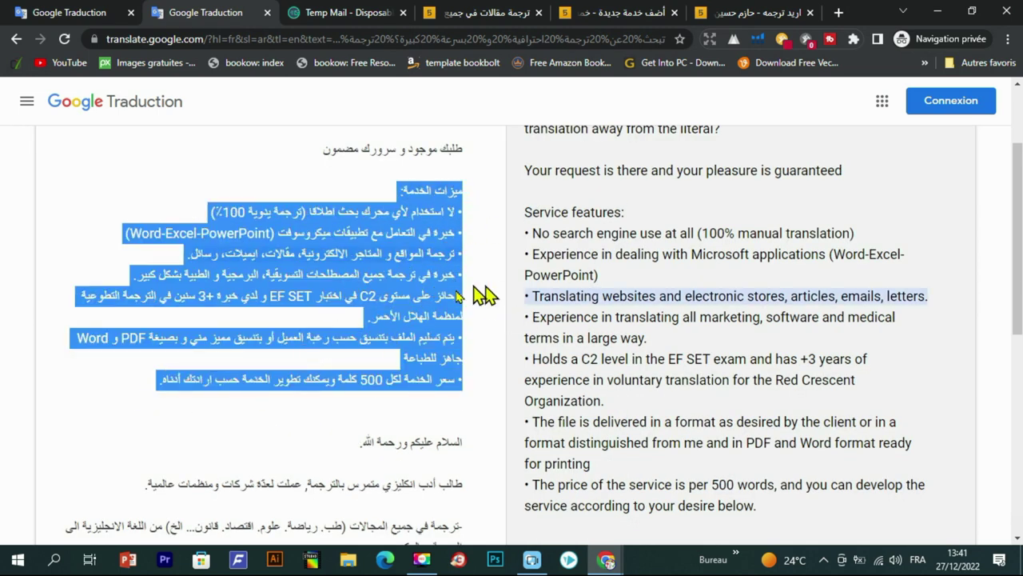
click(619, 12)
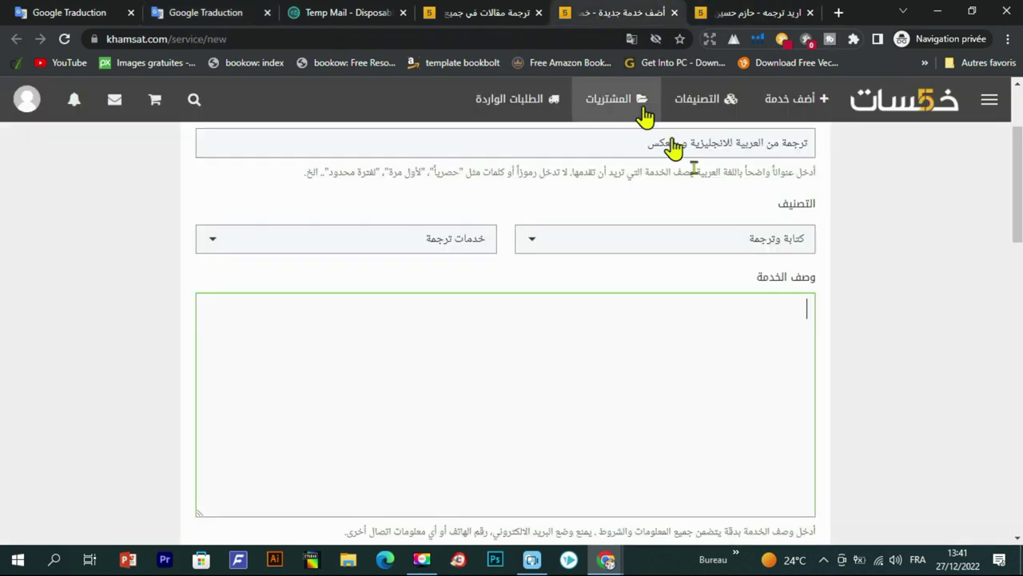
text(ميزات الخدمة: • لا استخدام لأي محرك بحث اطلاقا (ترجمة يدوية 100٪) • خبرة في التعامل مع تطبيقات ميكروسوفت (Word-Excel-PowerPoint) • ترجمة المواقع و المتاجر الالكترونية، مقالات، ايميلات، رسائل. • خبرة في ترجمة جميع المصطلحات التسويقية، البرمجية و الطبية بشكل كبير. • حائز على مستوى C2 في اختبار EF SET و لدي خبرة +3 سنين في الترجمة التطوعية لمنظمة الهلال الأحمر. • يتم تسليم الملف بتنسيق حسب رغبة العميل أو بتنسيق مميز مني و بصيغة PDF و Word جاهز للطباعة • سعر الخدمة لكل 500 كلمة ويمكنك تطوير الخدمة حسب ارادتك أدناه.)
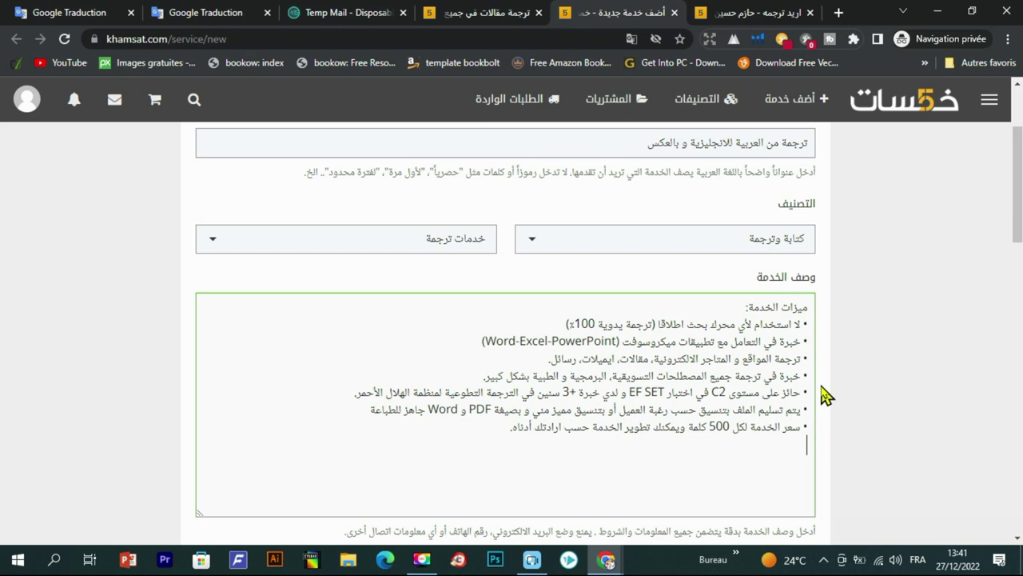
Check the service gallery's image requirements and examine the cover images of the suggested translation services
scroll(826, 394, down, 2)
scroll(799, 409, down, 2)
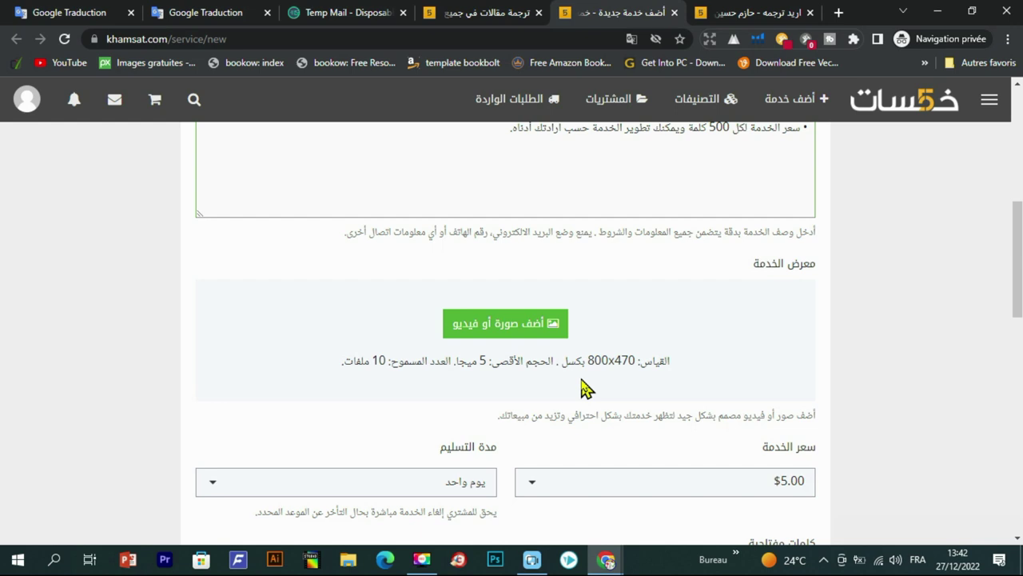
key(ctrl+shift+Tab)
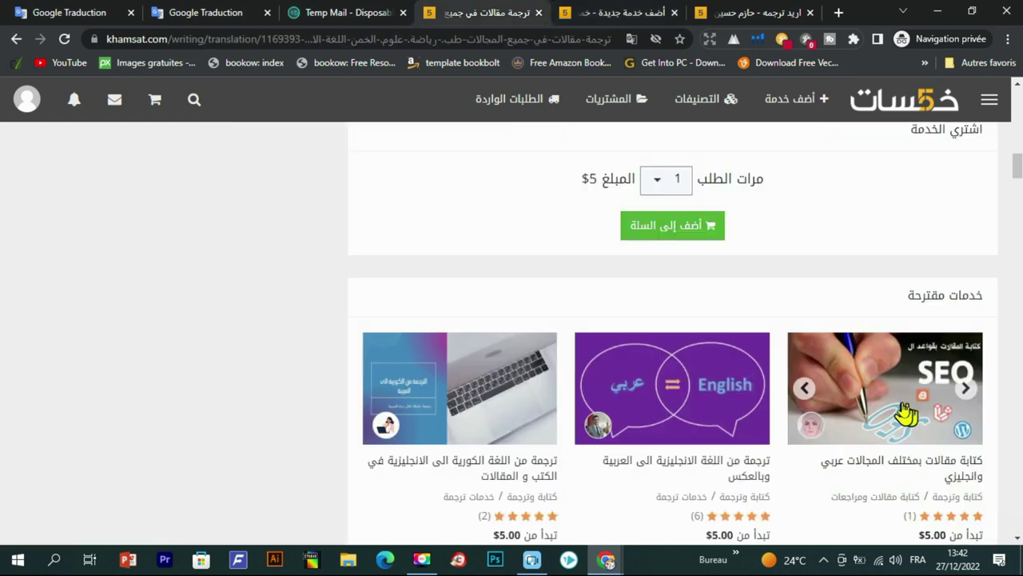
scroll(392, 407, down, 2)
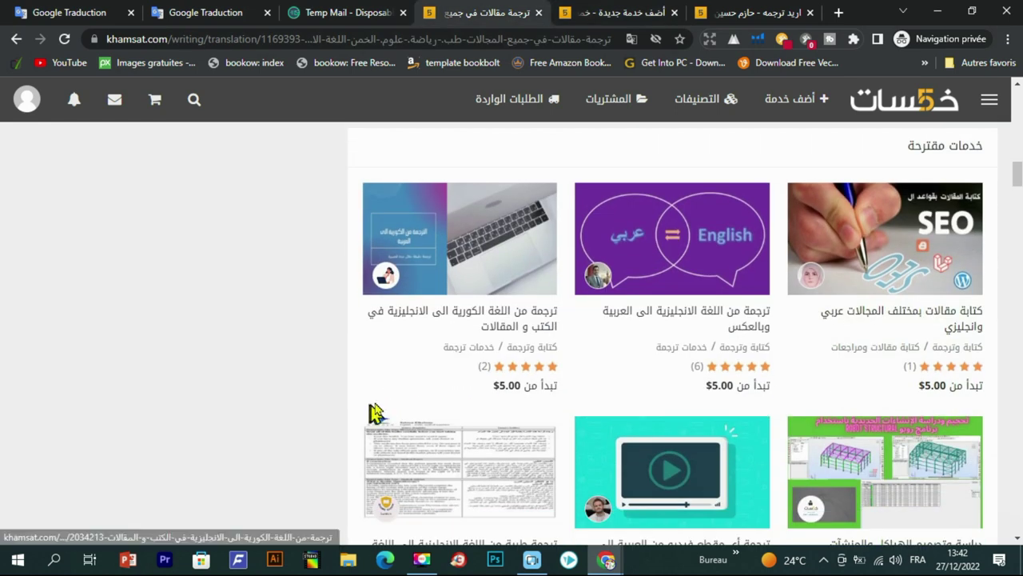
scroll(454, 399, down, 2)
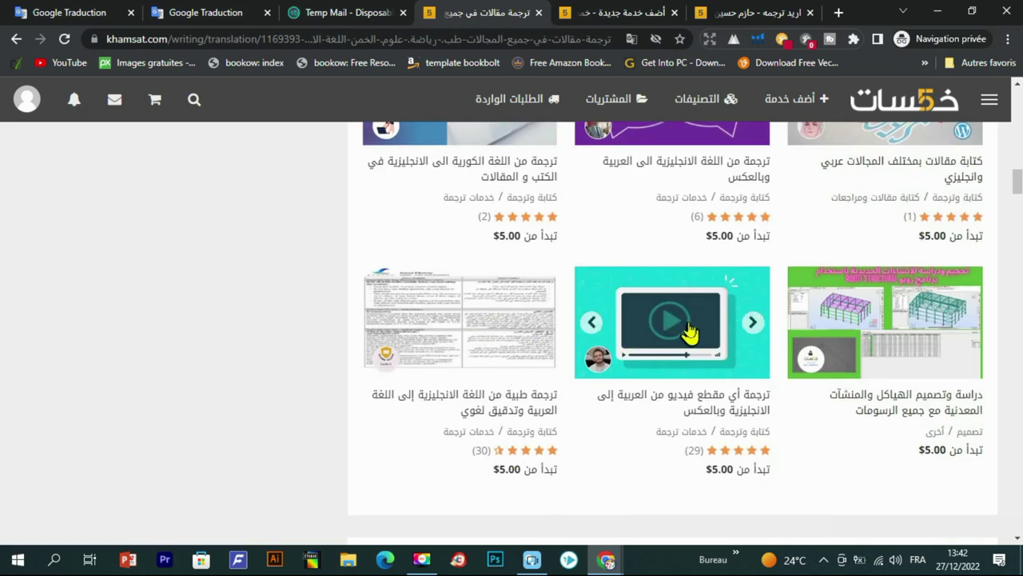
scroll(912, 359, up, 2)
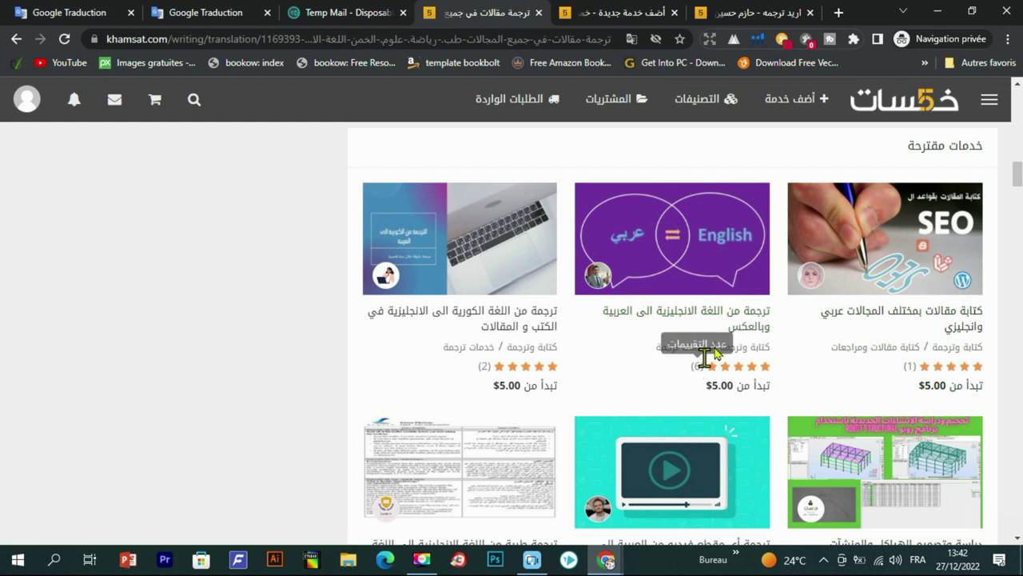
View the source options for adding an image or video to the new service's gallery, and close the dialog
click(586, 11)
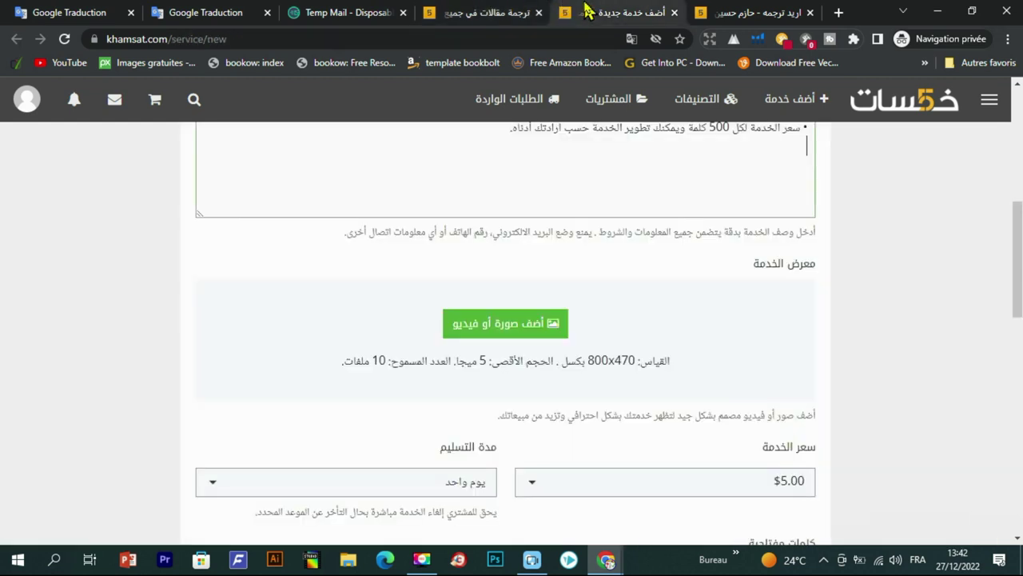
click(496, 336)
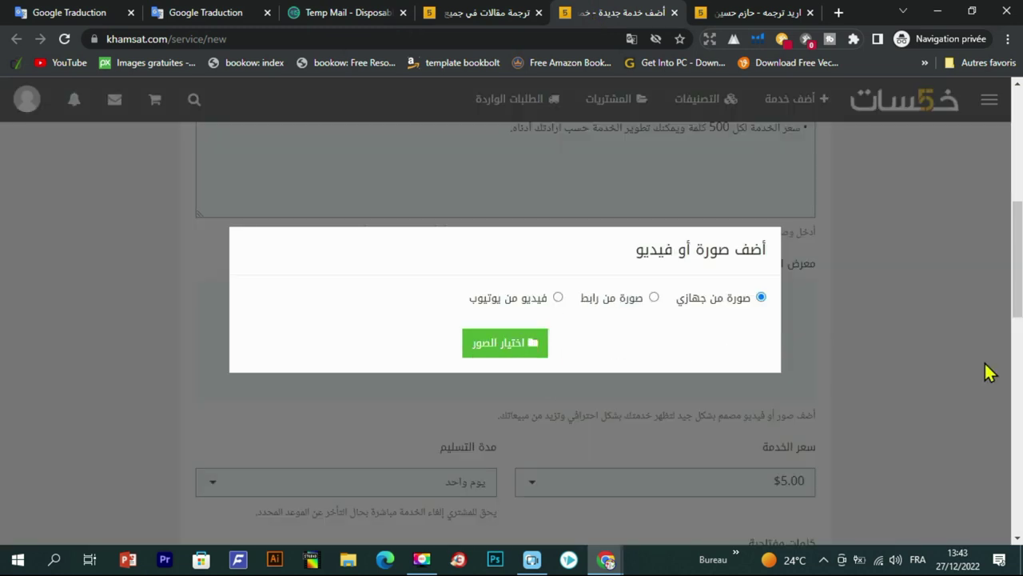
click(987, 322)
Set the new service's delivery time to يوم واحد
scroll(790, 474, down, 1)
scroll(789, 473, down, 2)
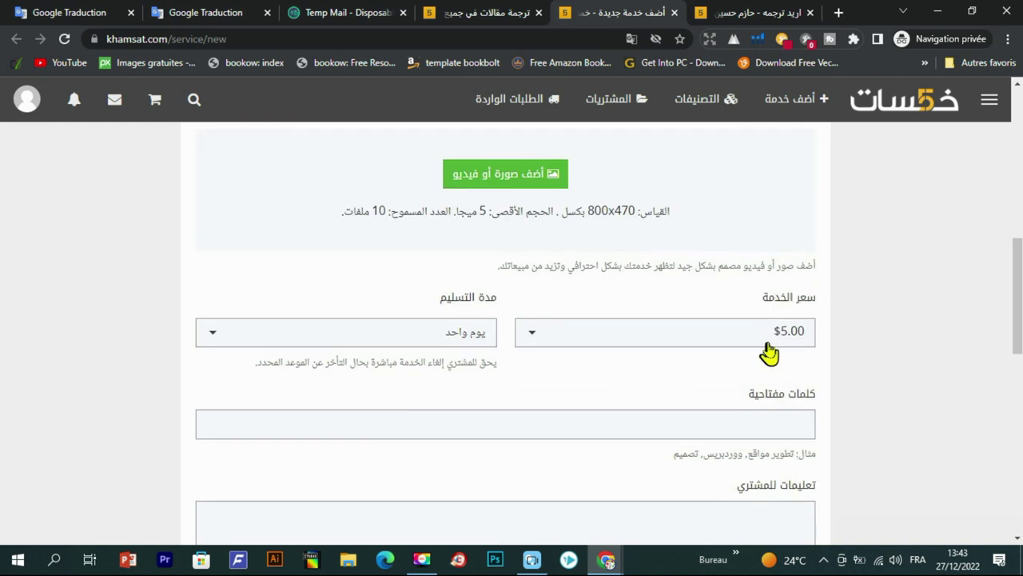
click(425, 338)
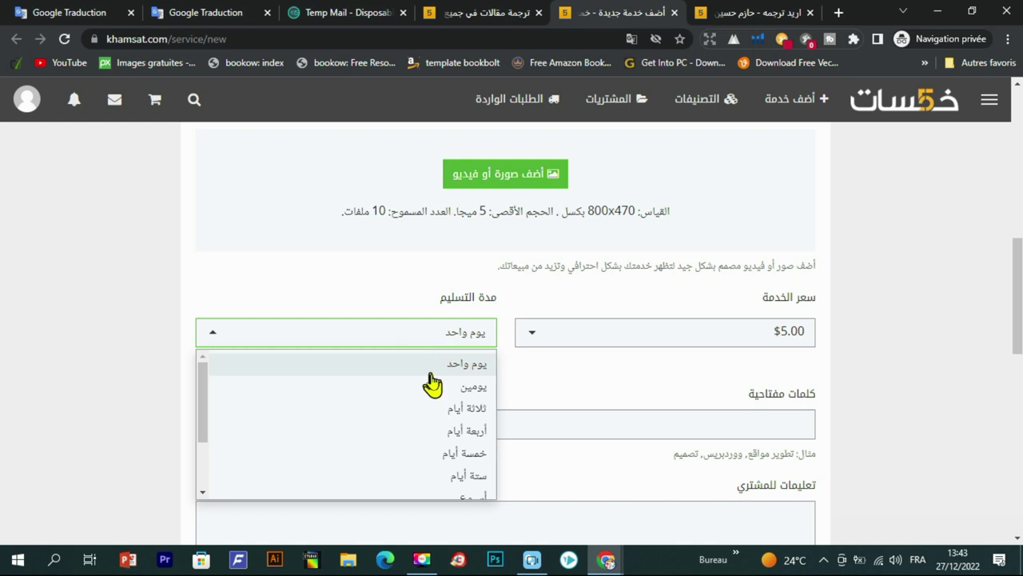
click(428, 372)
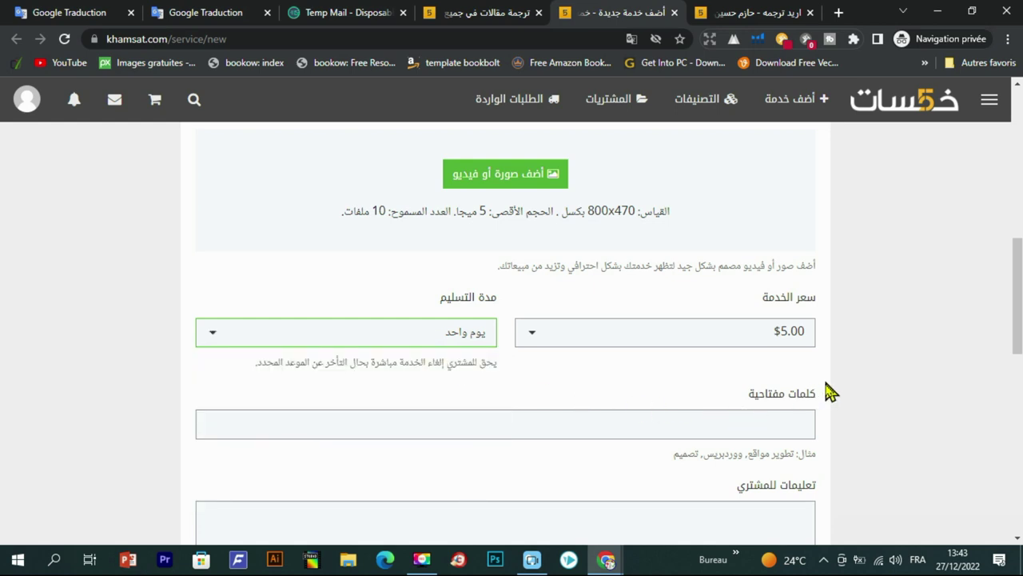
Copy "ترجمة مقالات" from the open listing's title and add it as a keyword of the new service
click(778, 426)
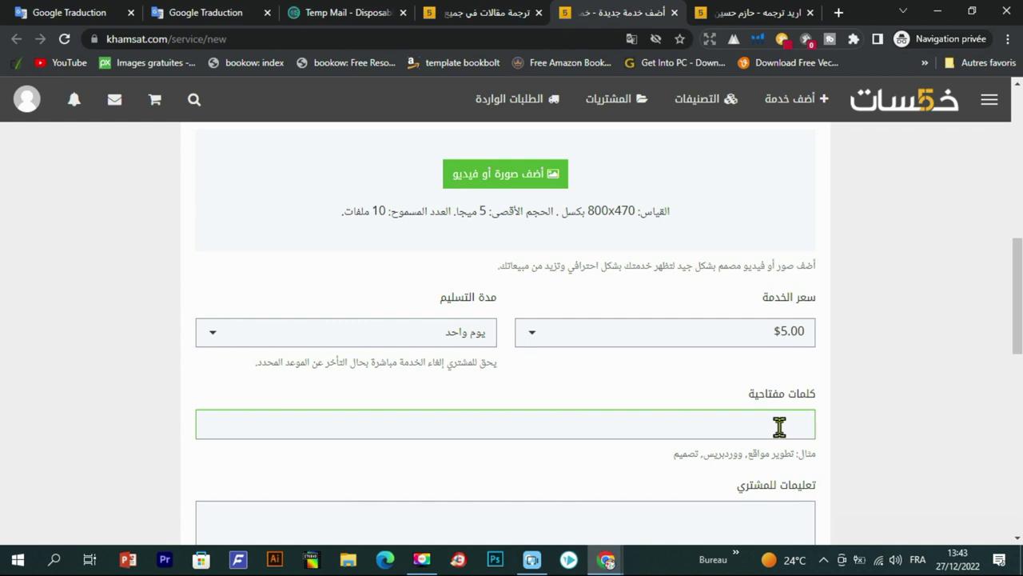
key(ctrl+shift+Tab)
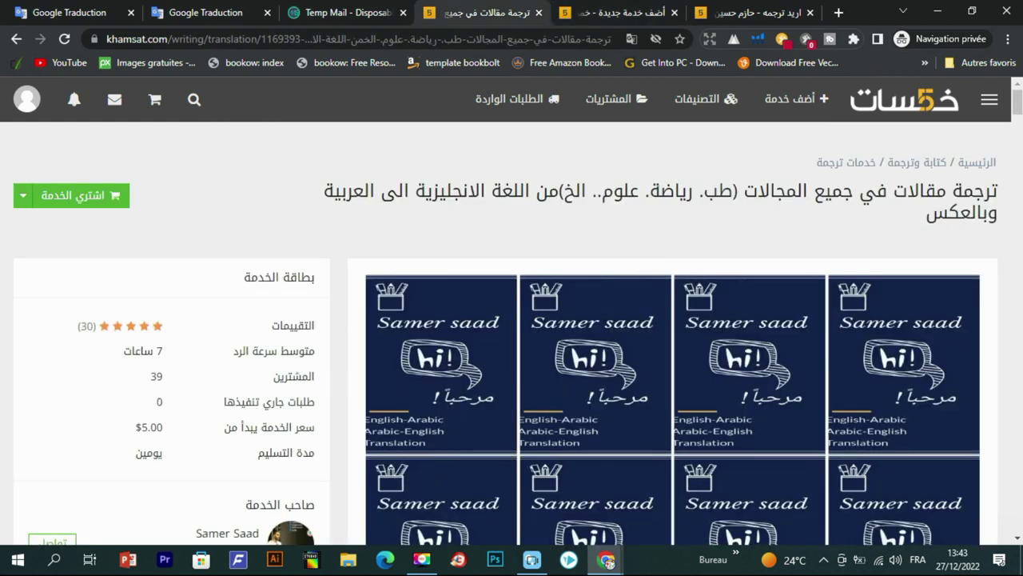
drag(1000, 194, 894, 193)
key(ctrl+c)
click(320, 12)
click(479, 12)
click(606, 14)
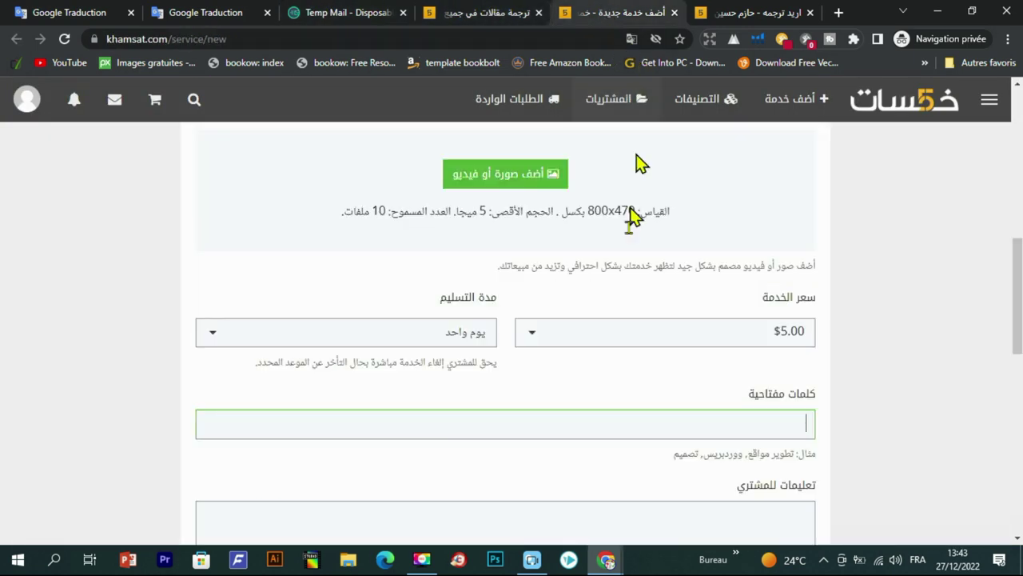
key(ctrl+v)
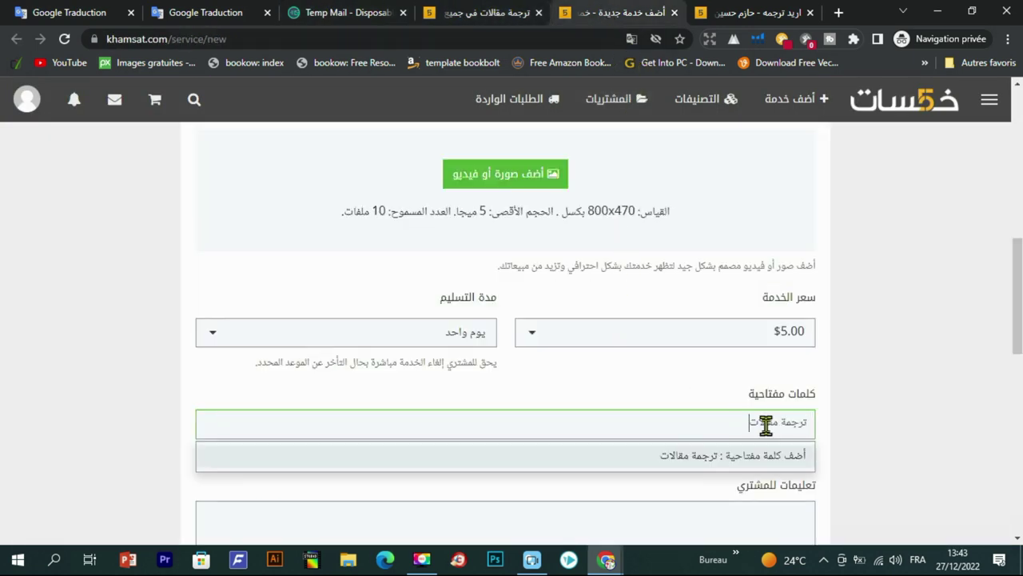
key(Return)
Copy the phrase "ترجمة لفيديوهاتك" from the drafted request comment and replace the Arabic source text in Google Translate with it
key(ctrl+Tab)
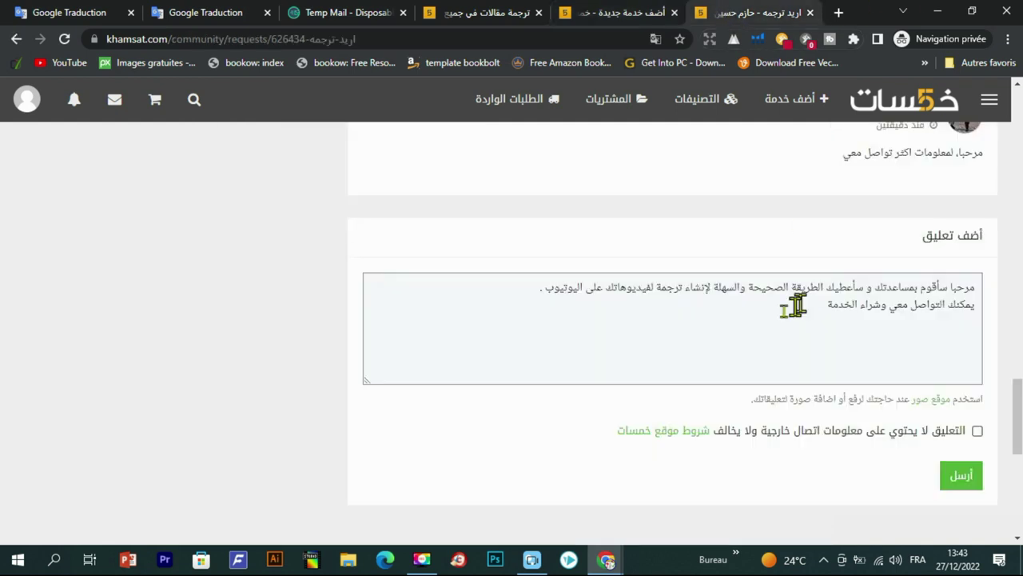
drag(681, 289, 612, 291)
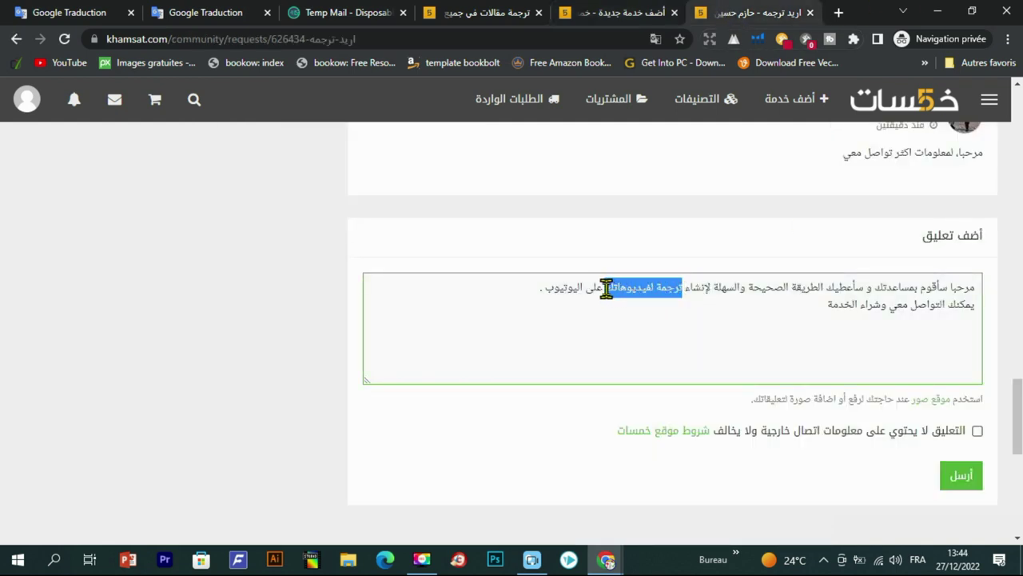
click(205, 12)
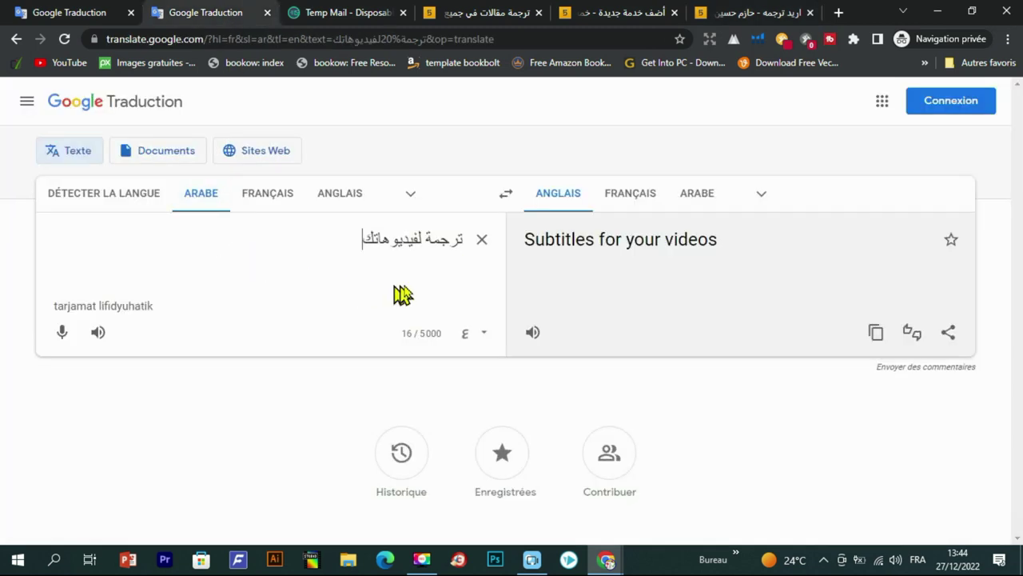
Change the Arabic source text in Google Translate to "ترجمة الفيديوهات" and copy the whole phrase
double_click(420, 240)
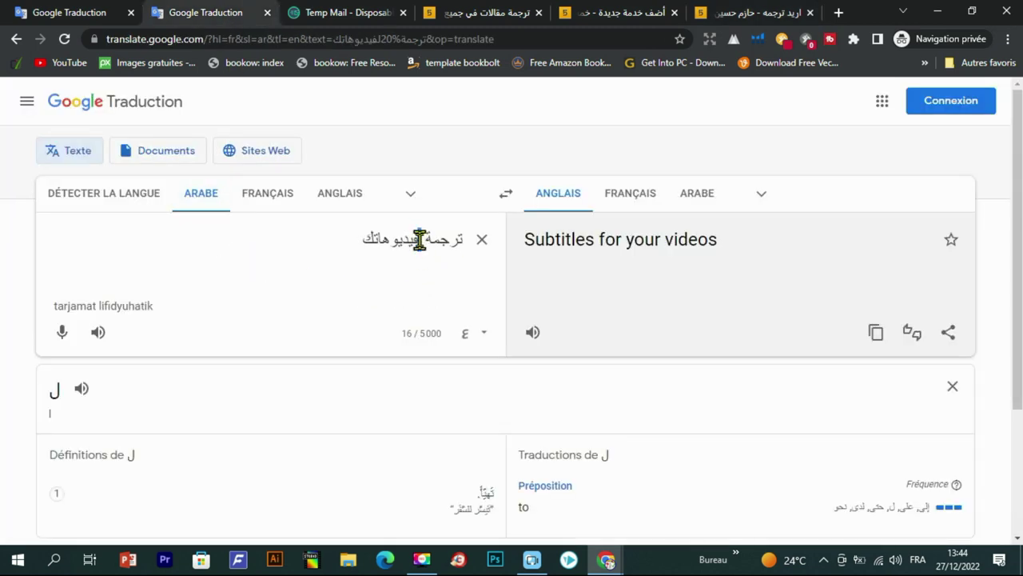
text(al)
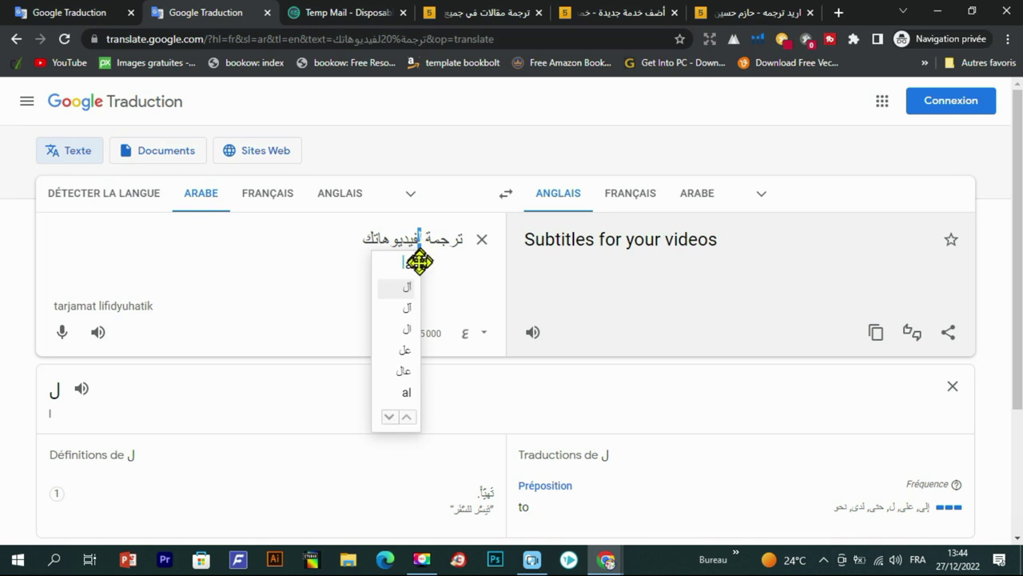
click(407, 286)
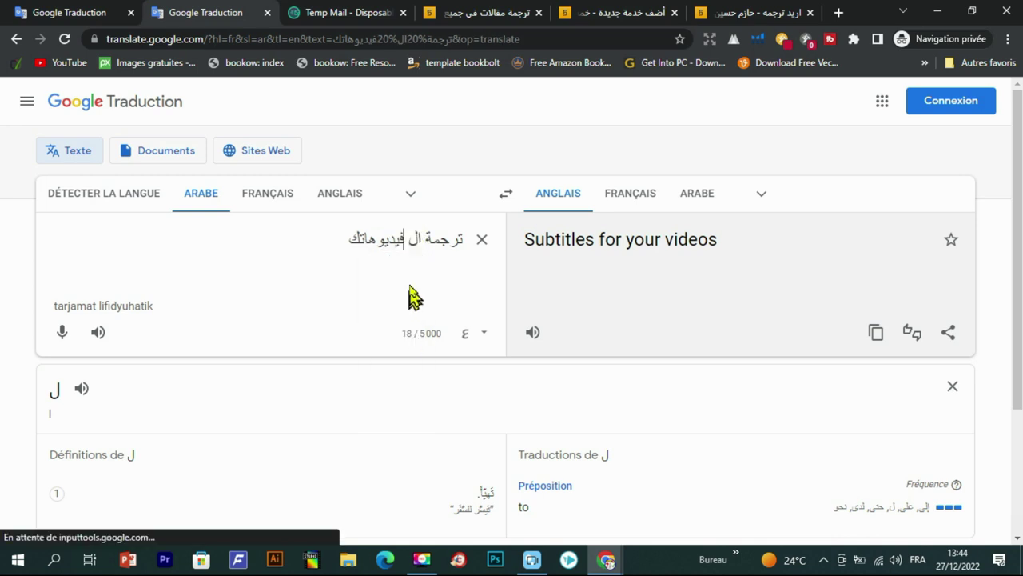
key(BackSpace)
key(ctrl+a)
key(ctrl+c)
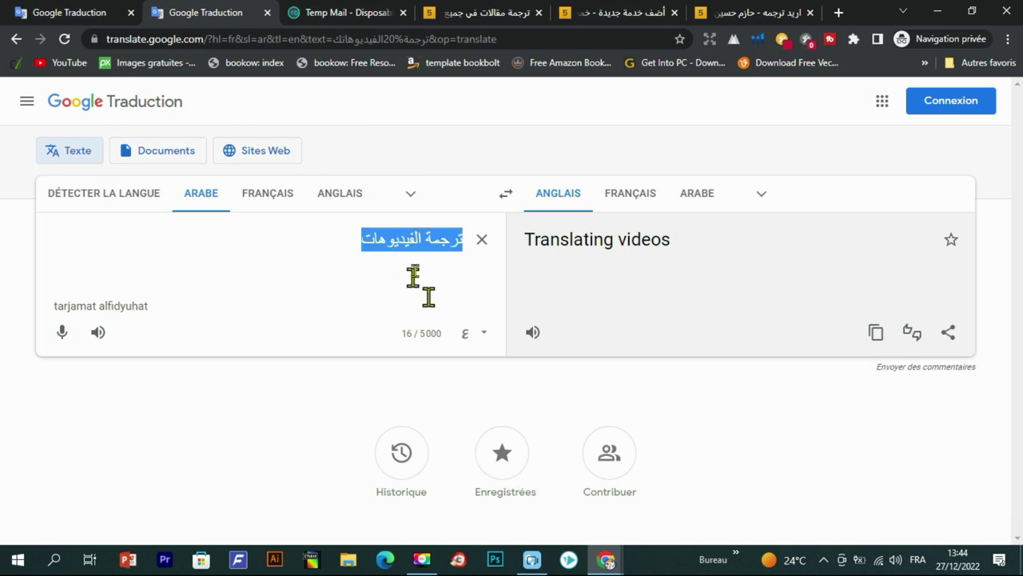
Add the copied phrase "ترجمة الفيديوهات" as a keyword of the new Khamsat service
click(590, 12)
click(685, 416)
key(ctrl+v)
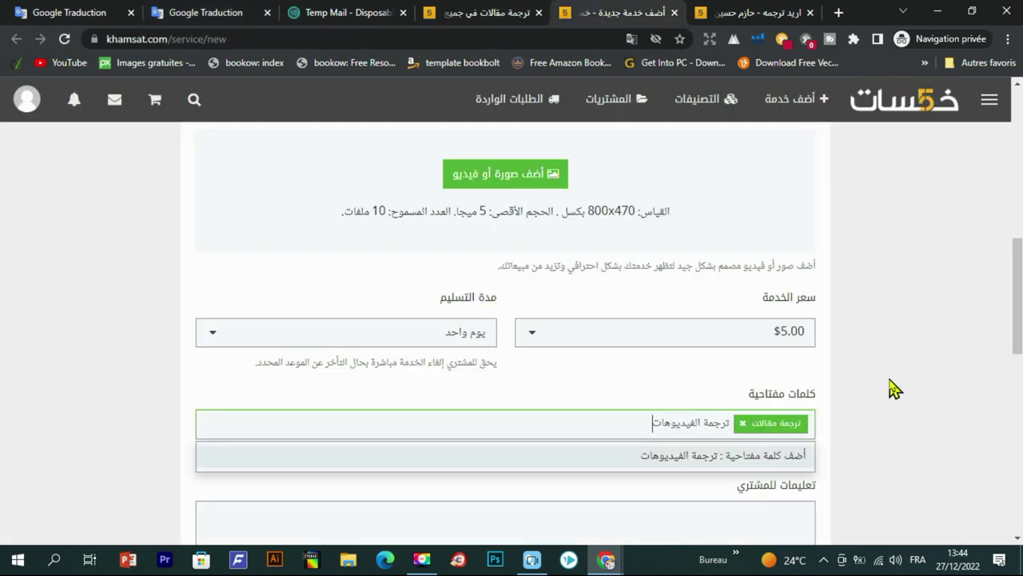
key(Return)
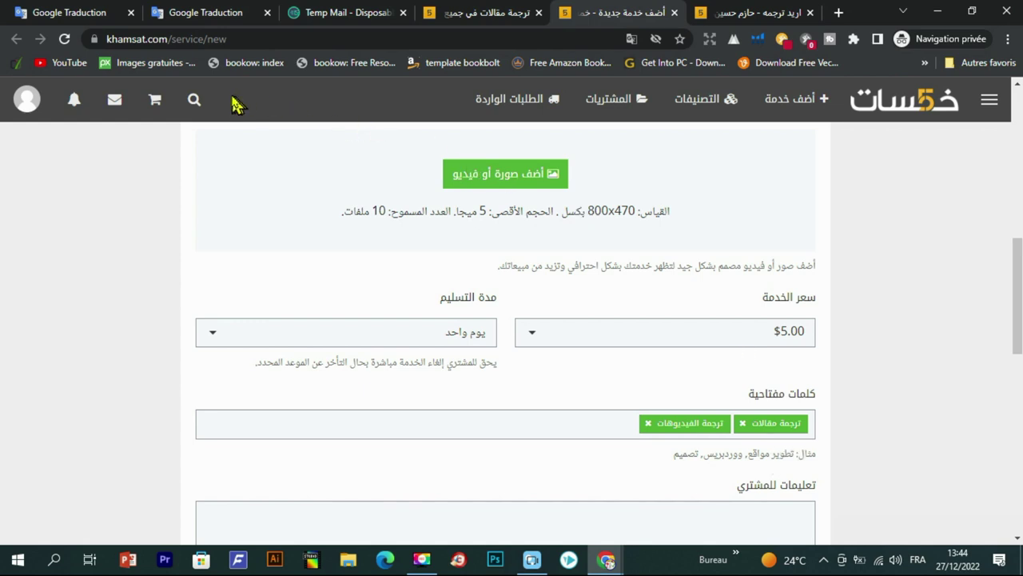
Copy "ترجمة المقالات" from the Google Translate source text and search Khamsat for it
click(205, 12)
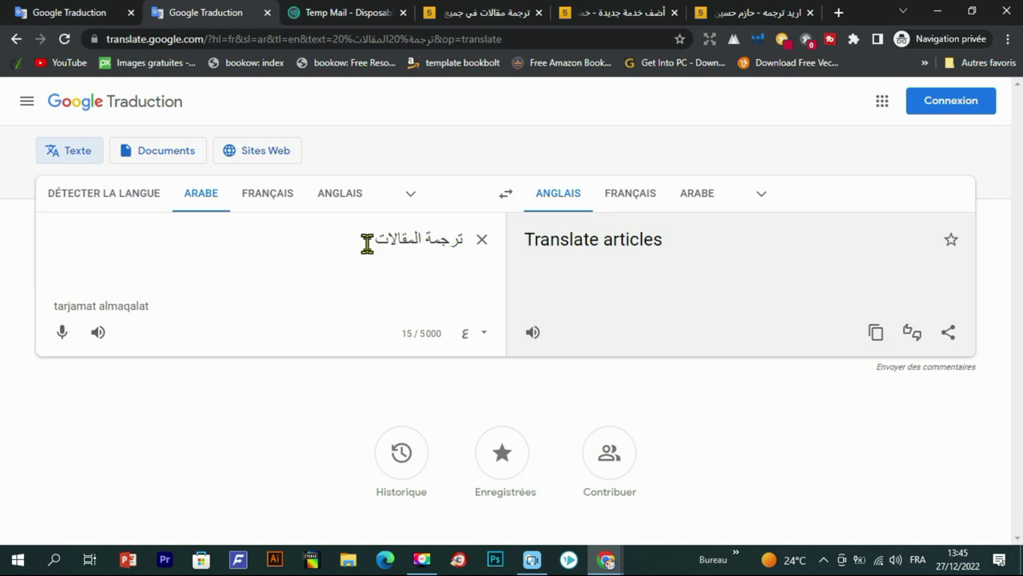
triple_click(367, 243)
key(ctrl+c)
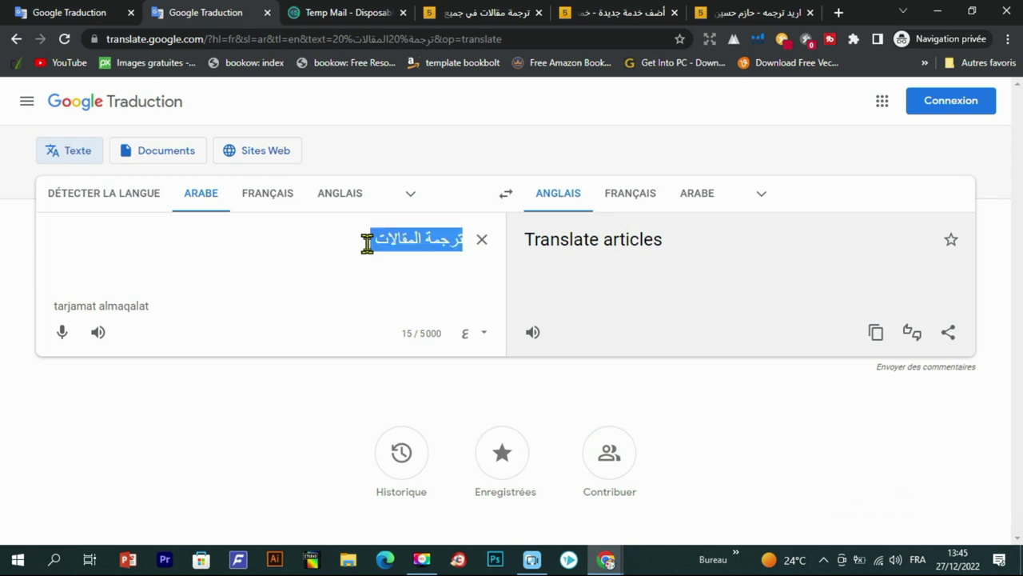
click(591, 12)
click(488, 12)
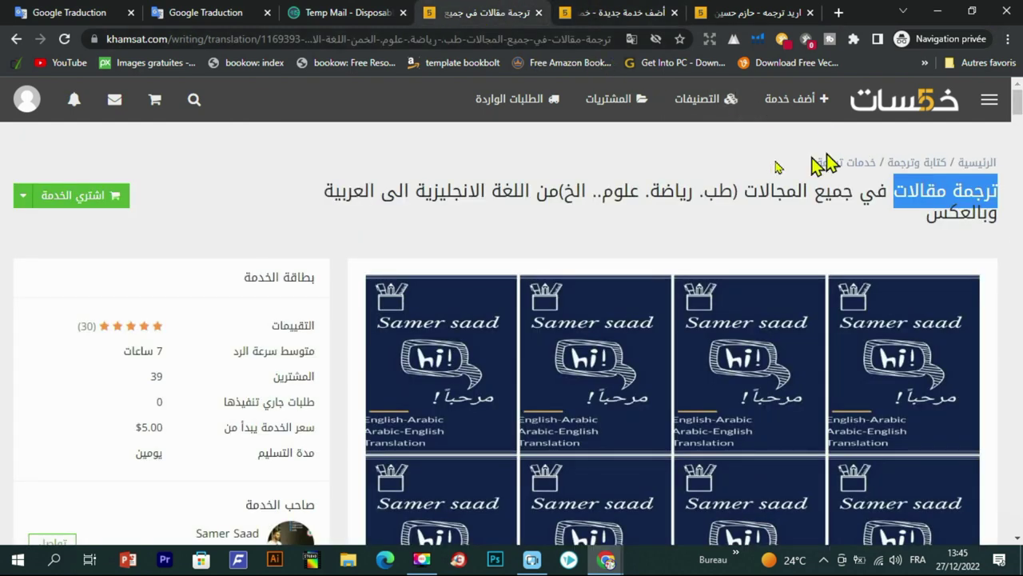
click(194, 99)
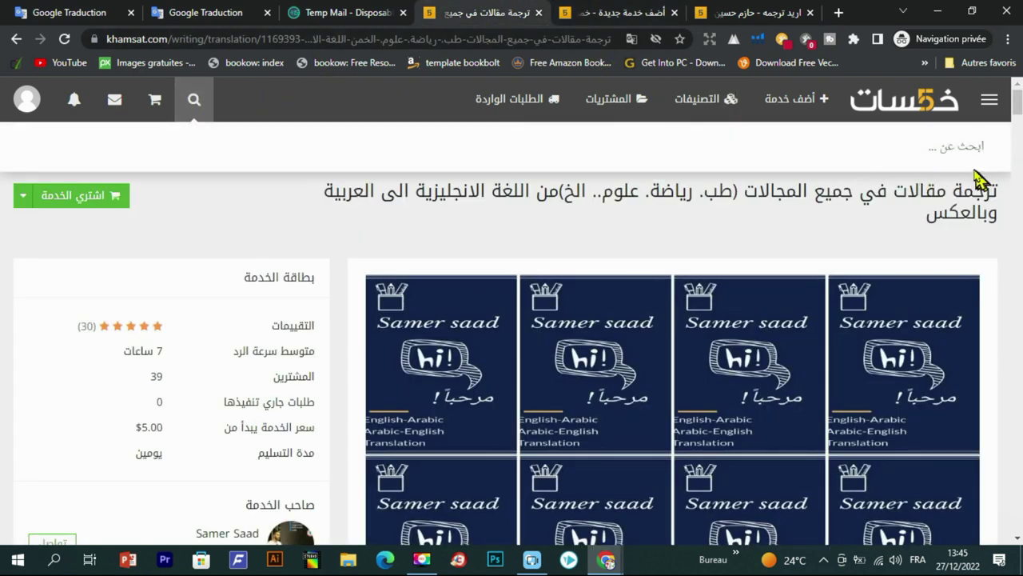
key(ctrl+v)
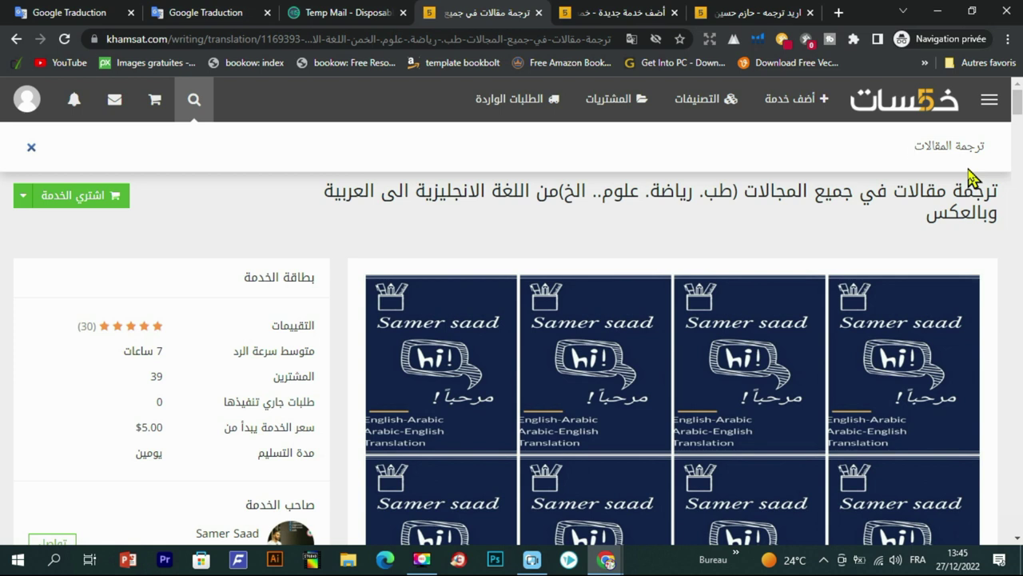
key(Return)
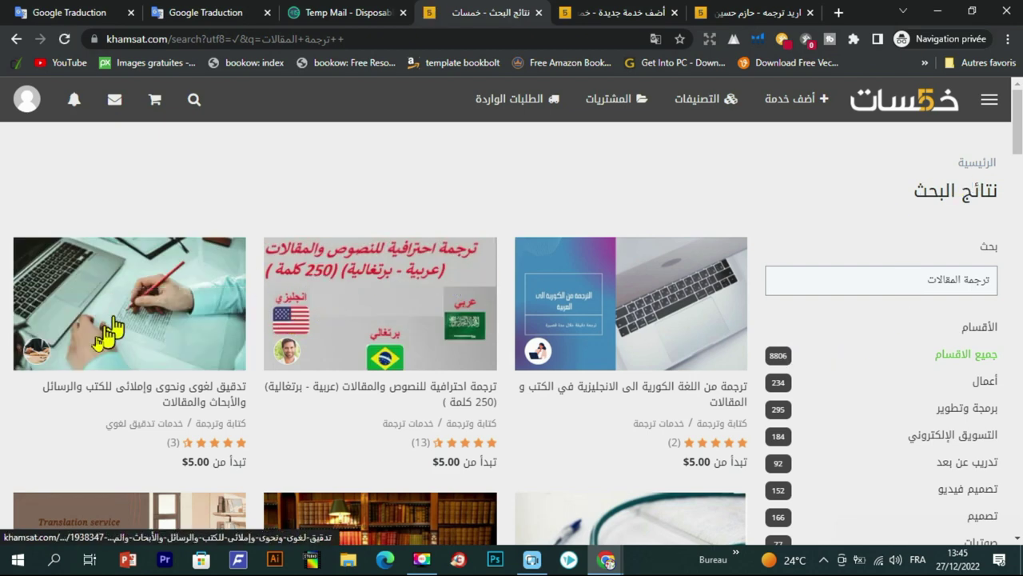
Copy "تدقيق لغوى ونحوى وإملائى للكتب" from the proofreading listing's title and add it as a keyword of the new service
scroll(280, 320, down, 2)
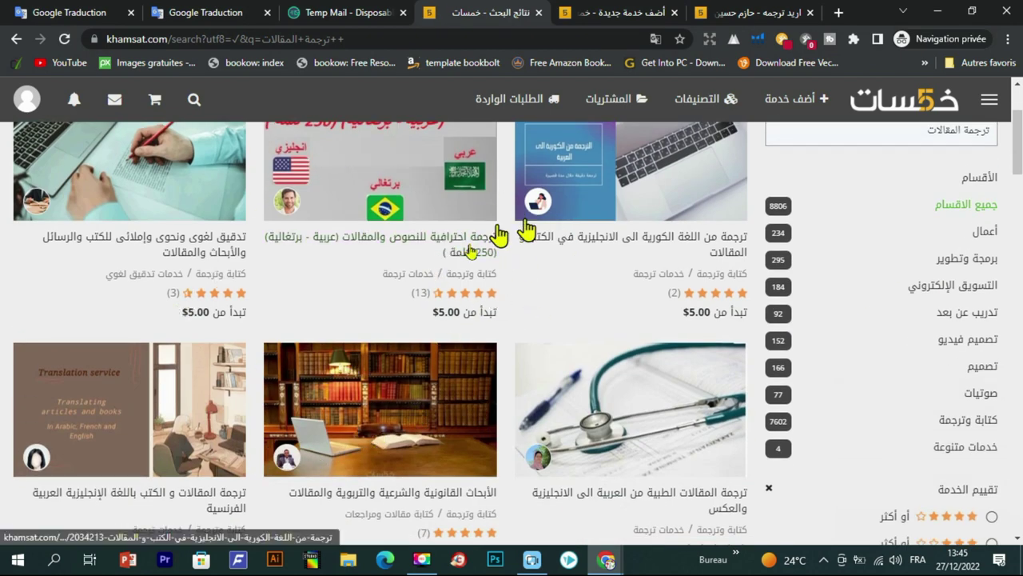
scroll(496, 376, down, 4)
scroll(495, 376, up, 4)
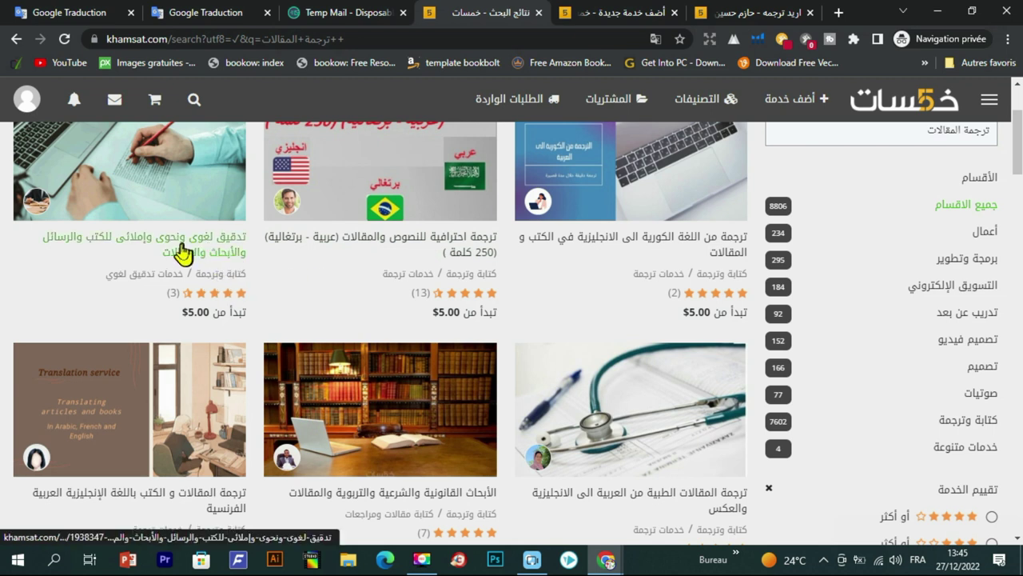
drag(255, 240, 83, 239)
key(ctrl+c)
key(ctrl+Tab)
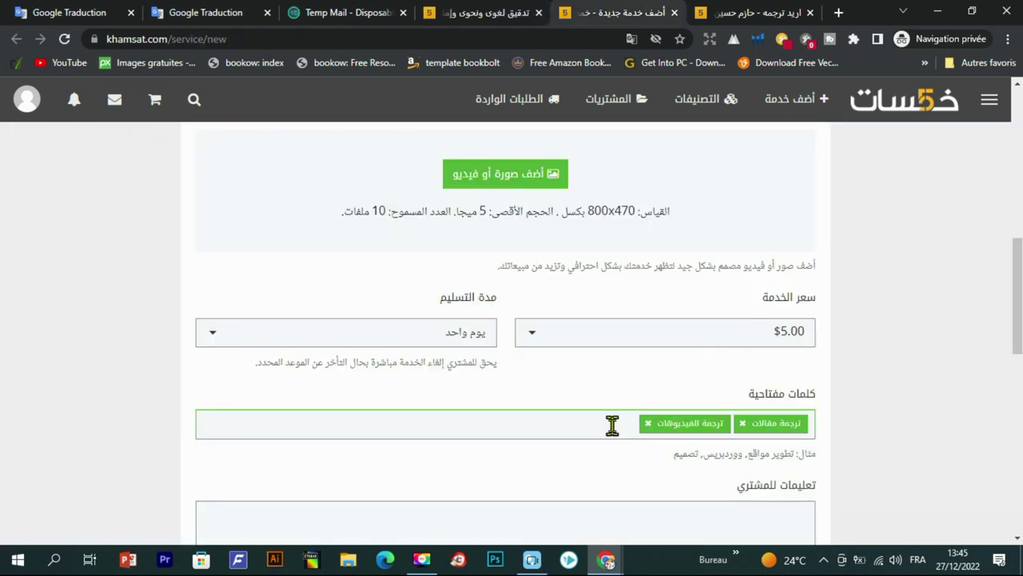
key(ctrl+v)
click(612, 451)
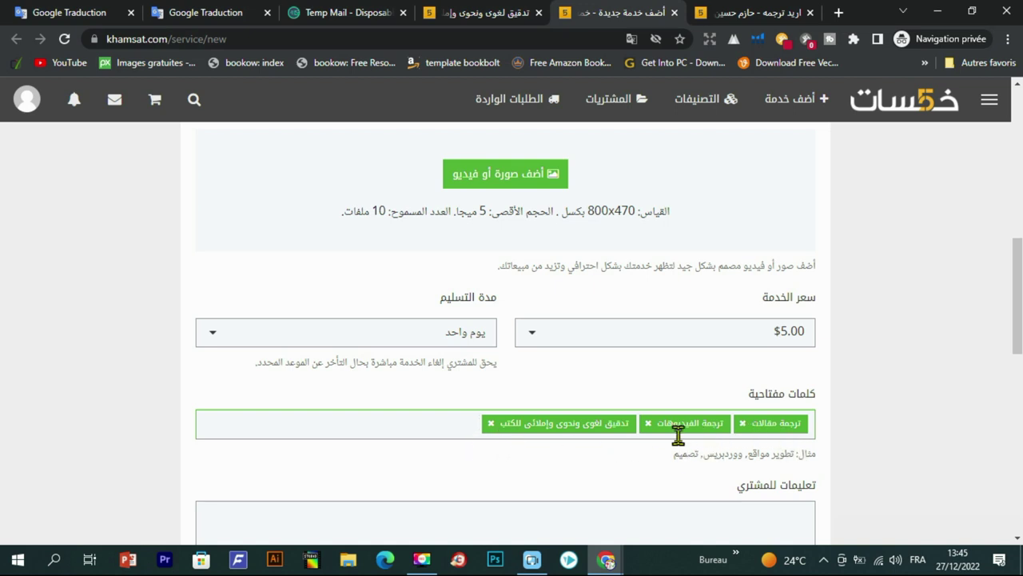
Review the new service's form from the gallery down to the تعليمات للمشتري field and place the cursor there
scroll(744, 349, up, 3)
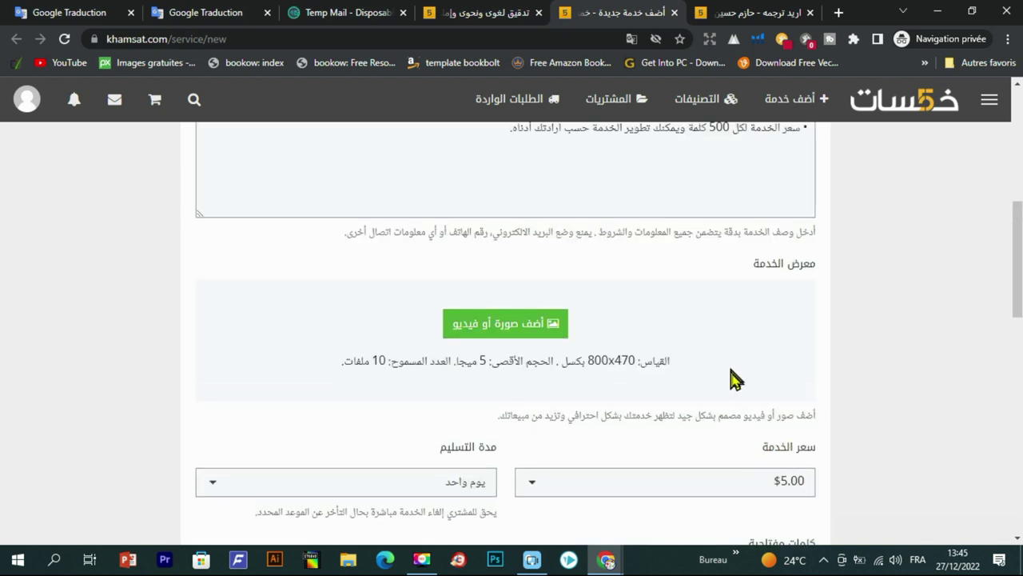
scroll(731, 377, down, 5)
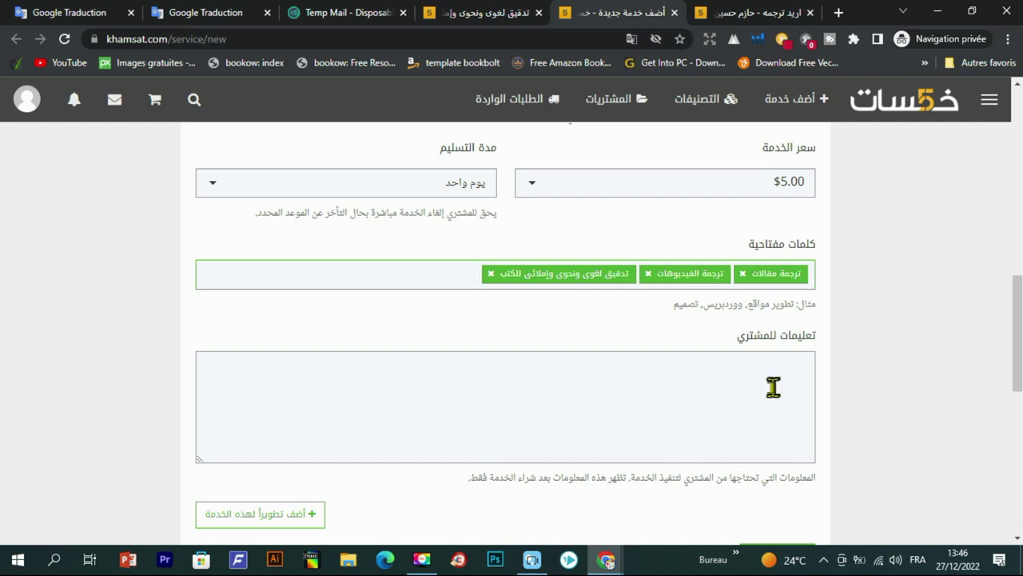
click(767, 377)
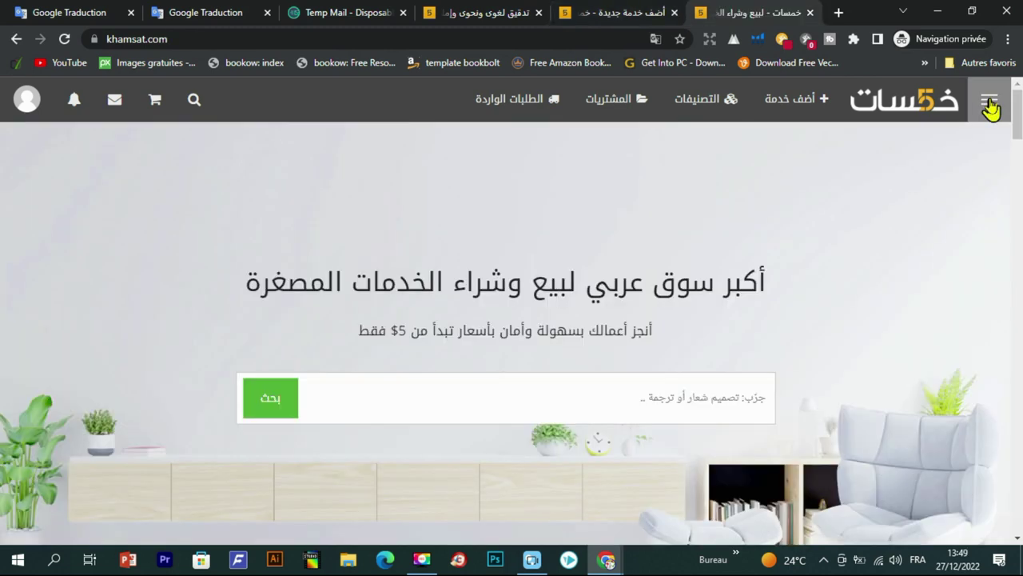
Open the طلبات الخدمات غير الموجودة section of the Khamsat community
click(989, 99)
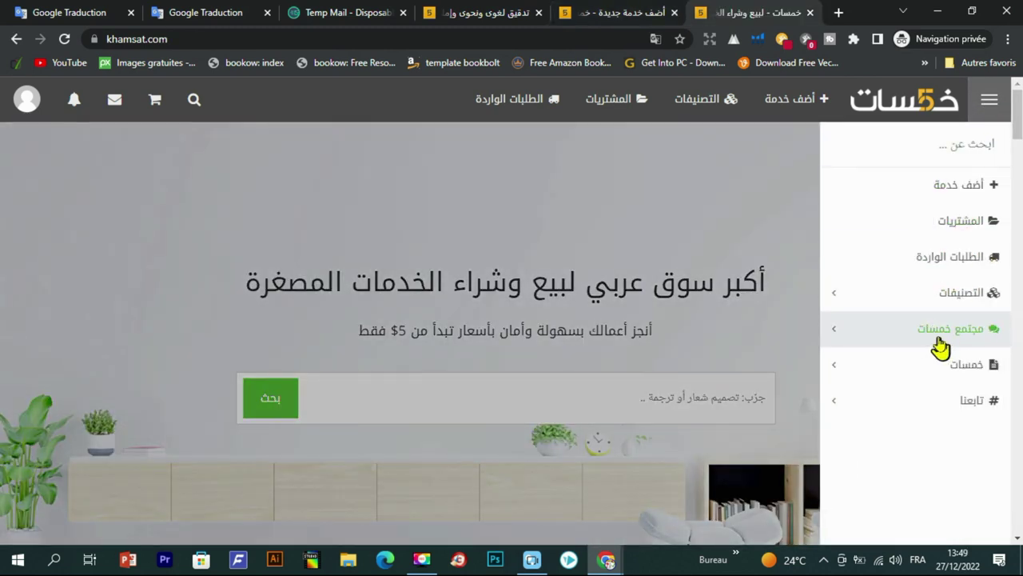
click(907, 336)
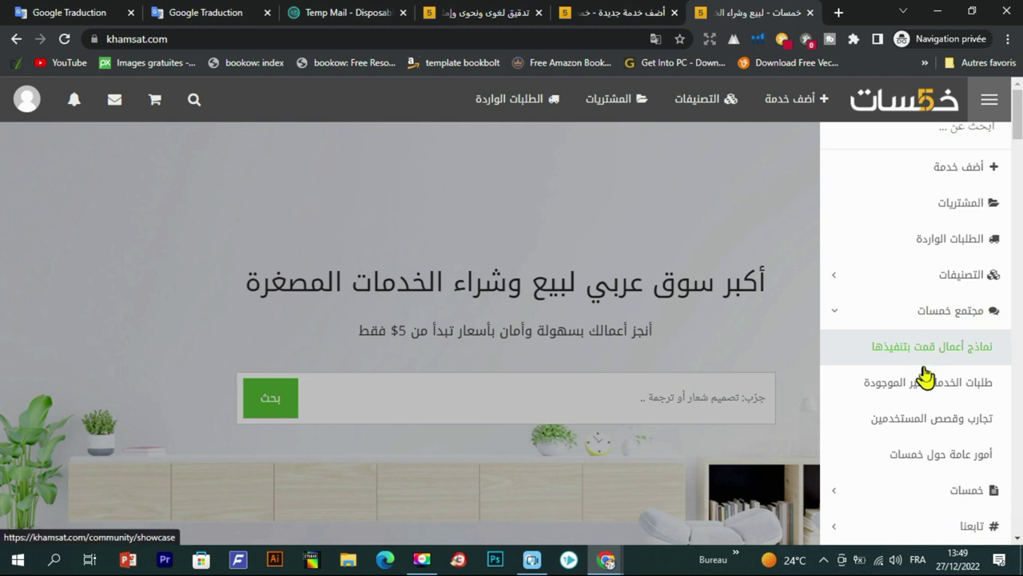
scroll(925, 375, down, 2)
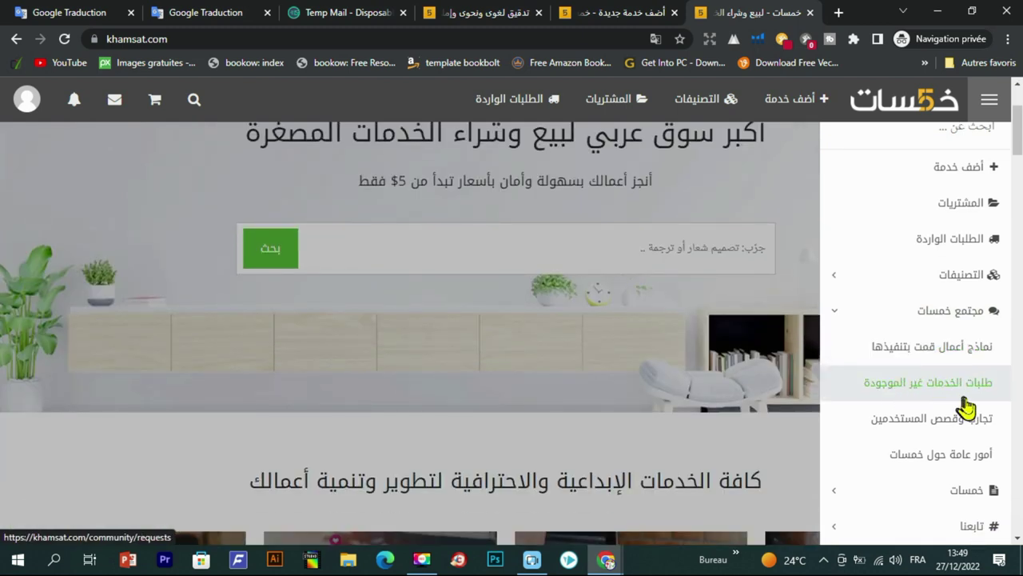
click(902, 391)
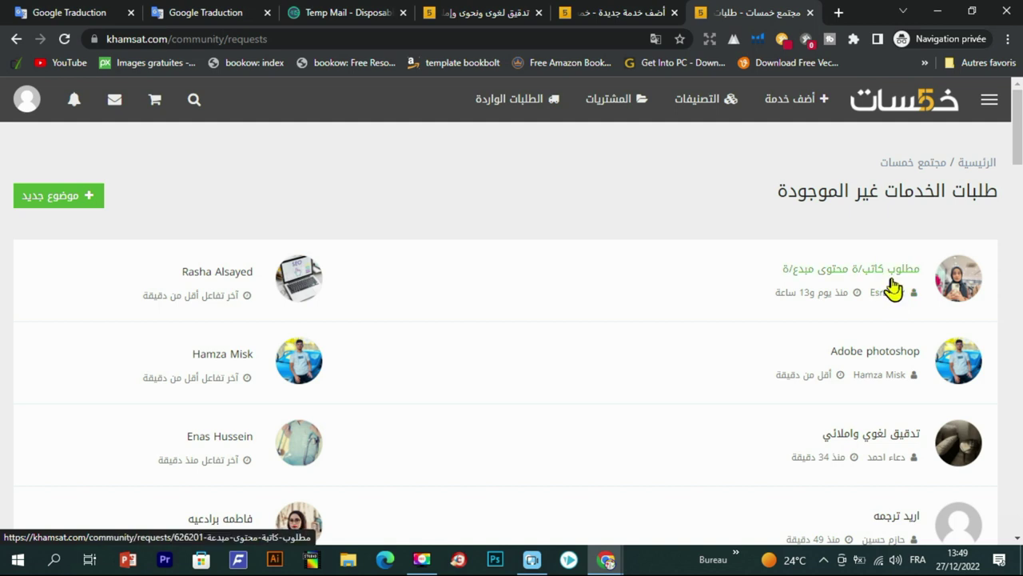
Open the community request "اريد ترجمه" and go through its replies down to the comment form
scroll(892, 288, down, 2)
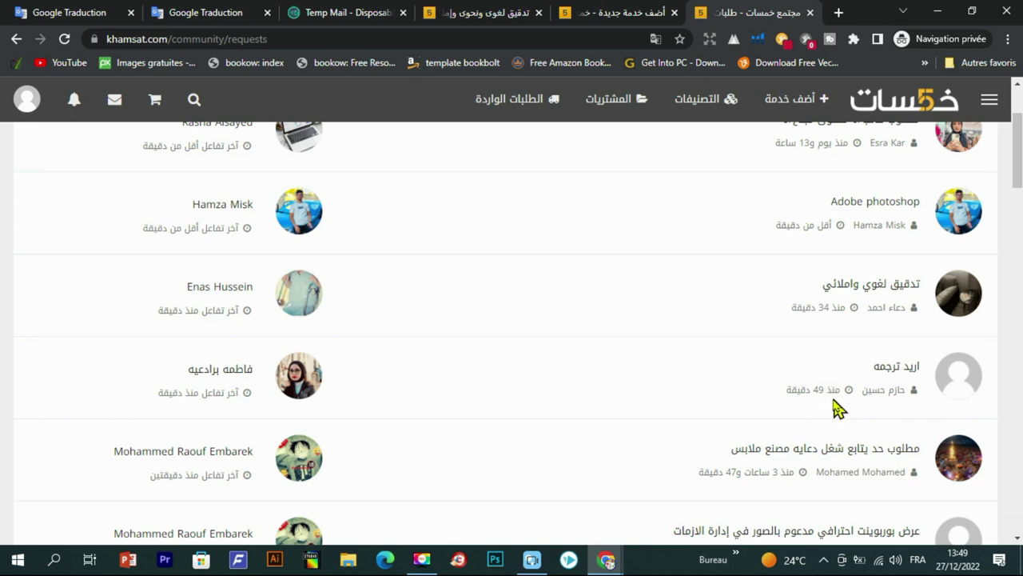
mouse_move(821, 409)
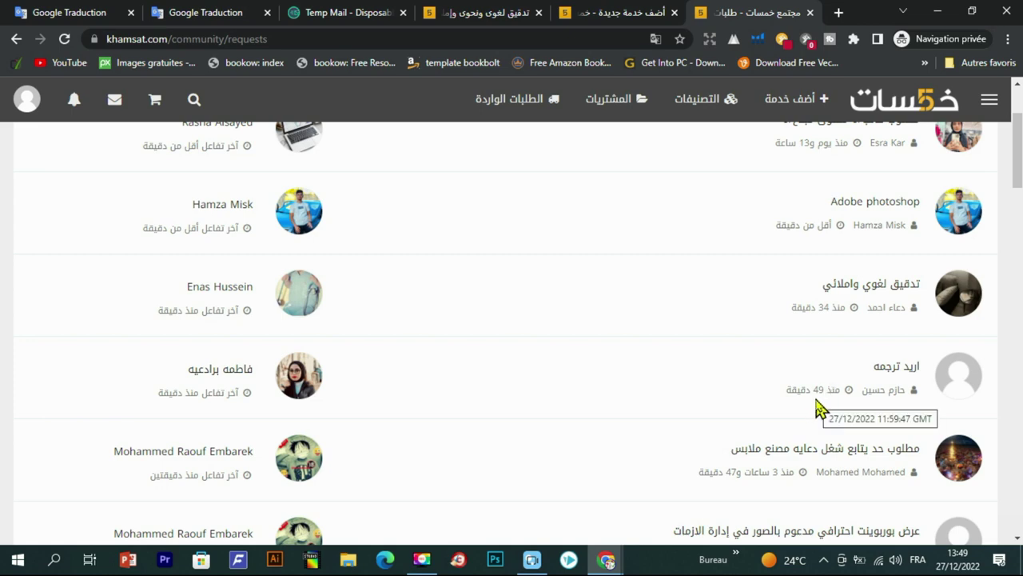
click(894, 372)
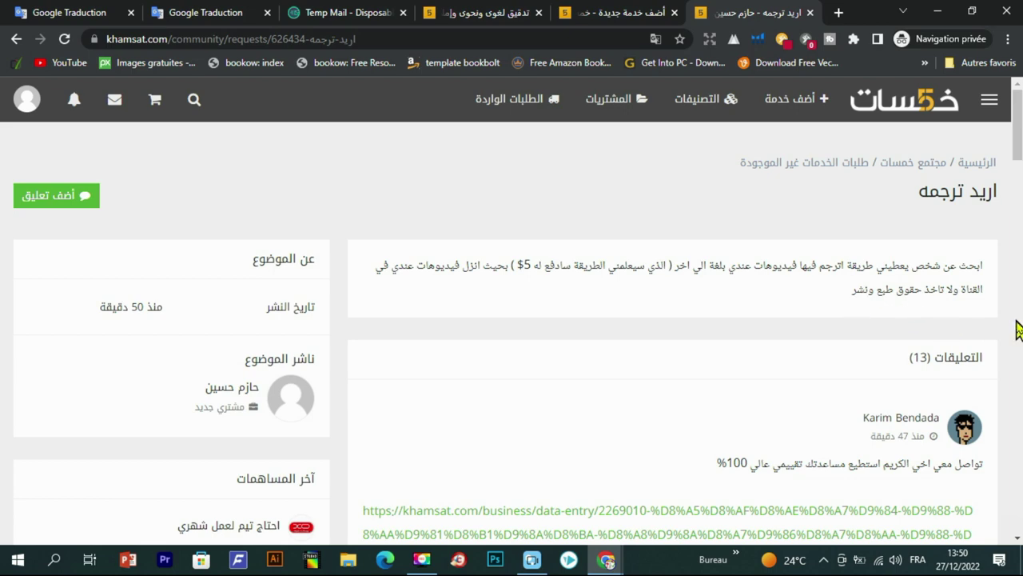
scroll(943, 304, down, 13)
scroll(932, 352, down, 4)
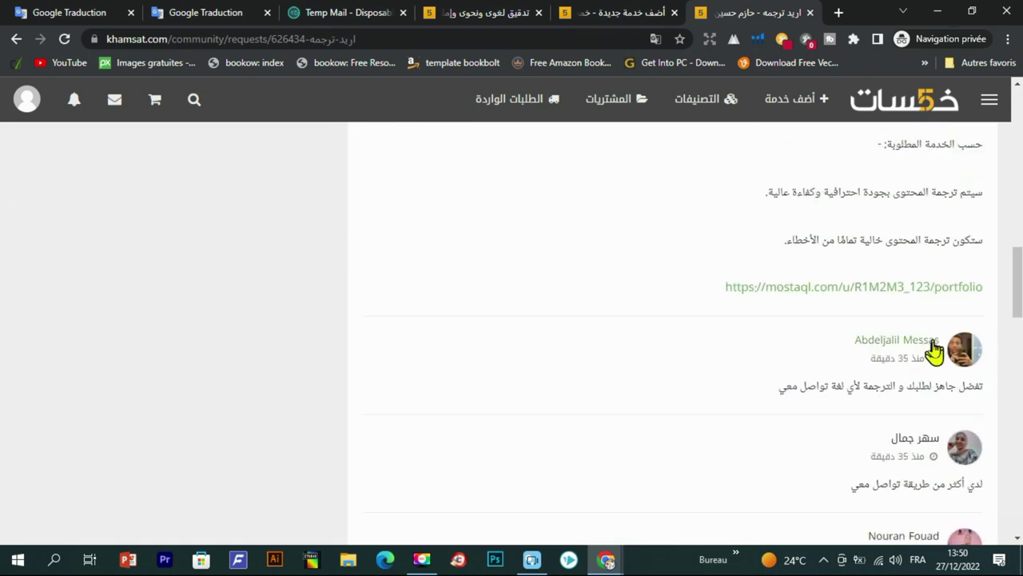
scroll(933, 363, down, 1)
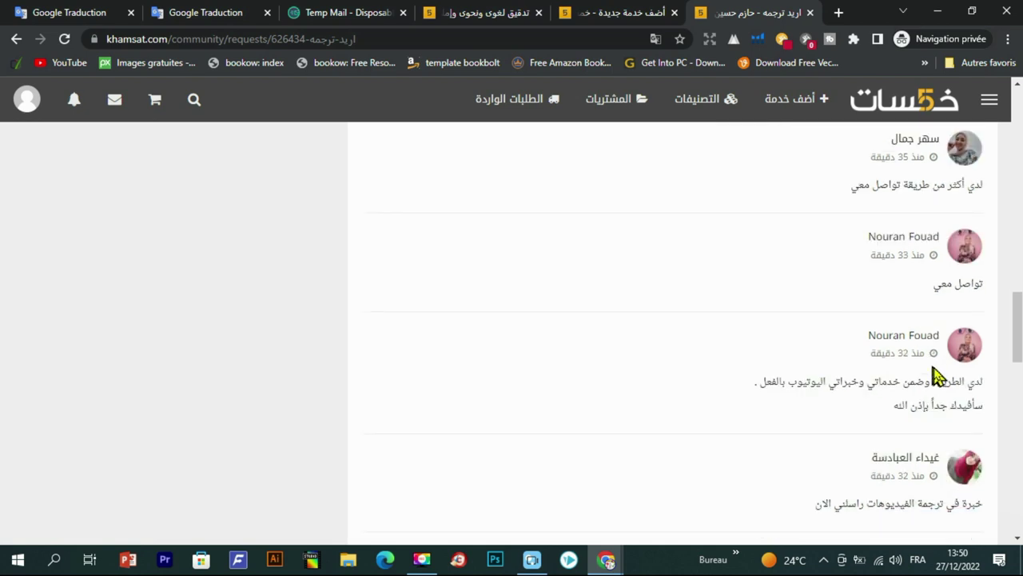
scroll(937, 376, down, 4)
scroll(940, 381, down, 2)
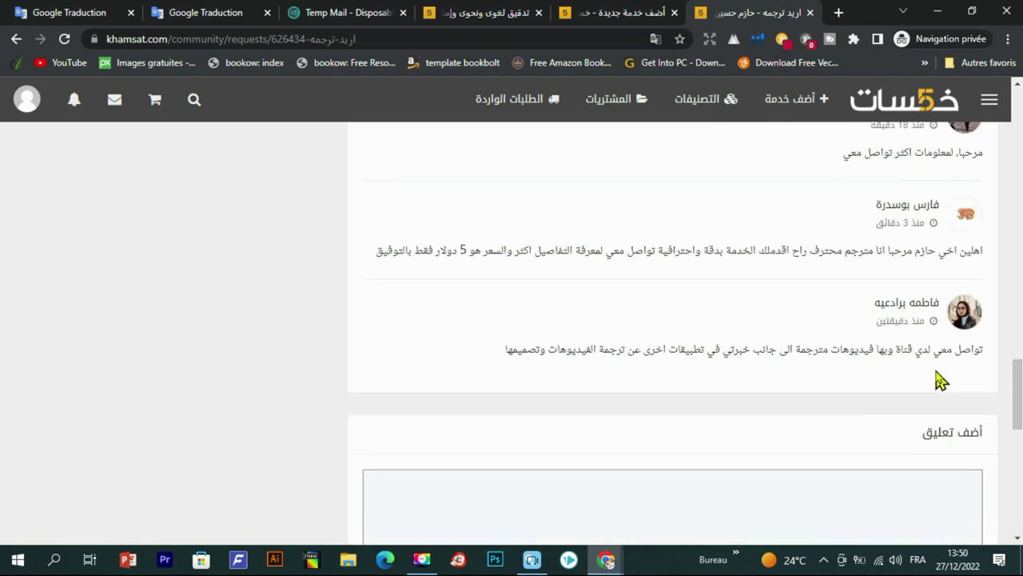
scroll(940, 380, down, 2)
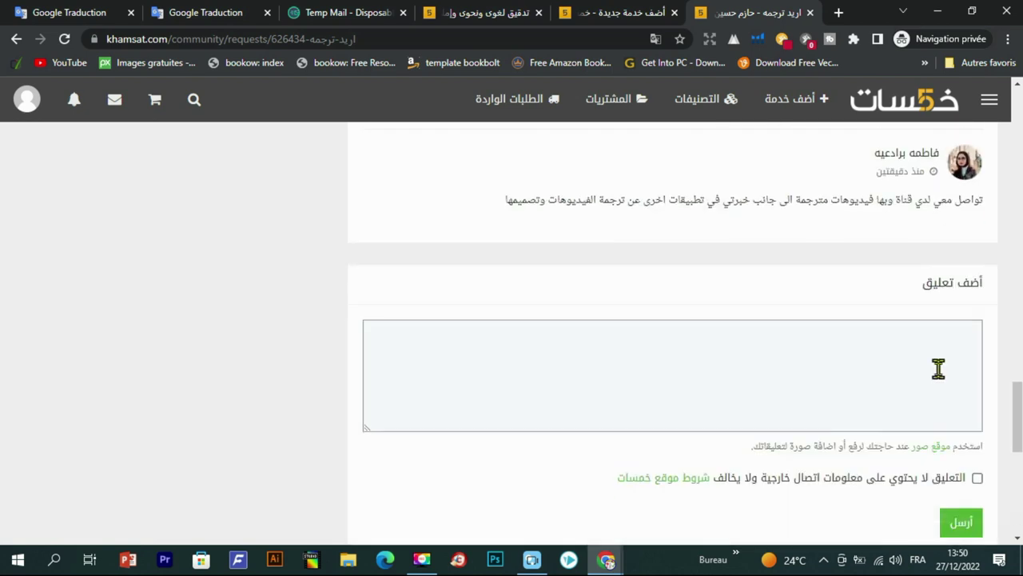
Start a comment on the request and switch to the drafted Arabic reply in Google Translate
click(940, 366)
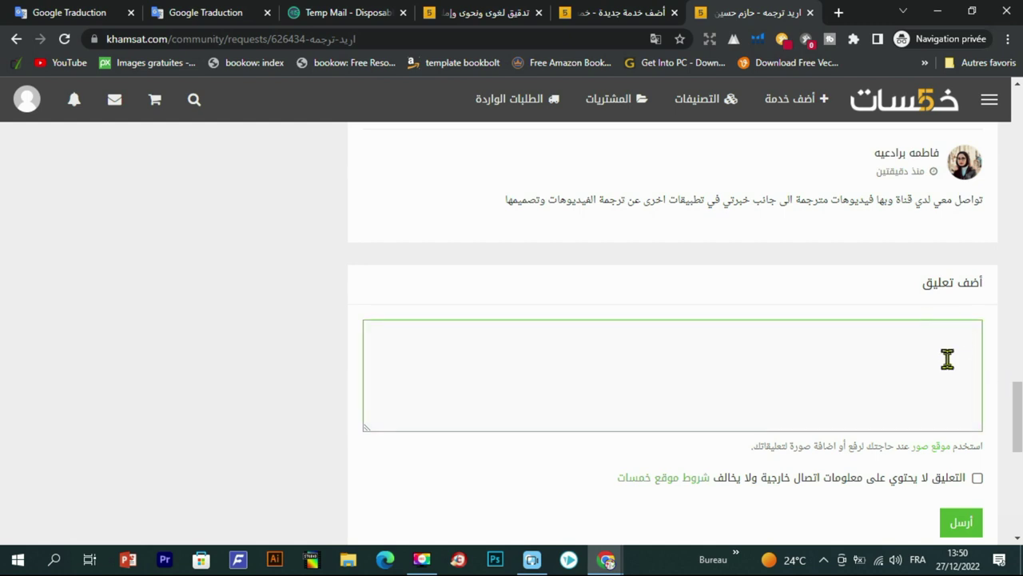
click(45, 12)
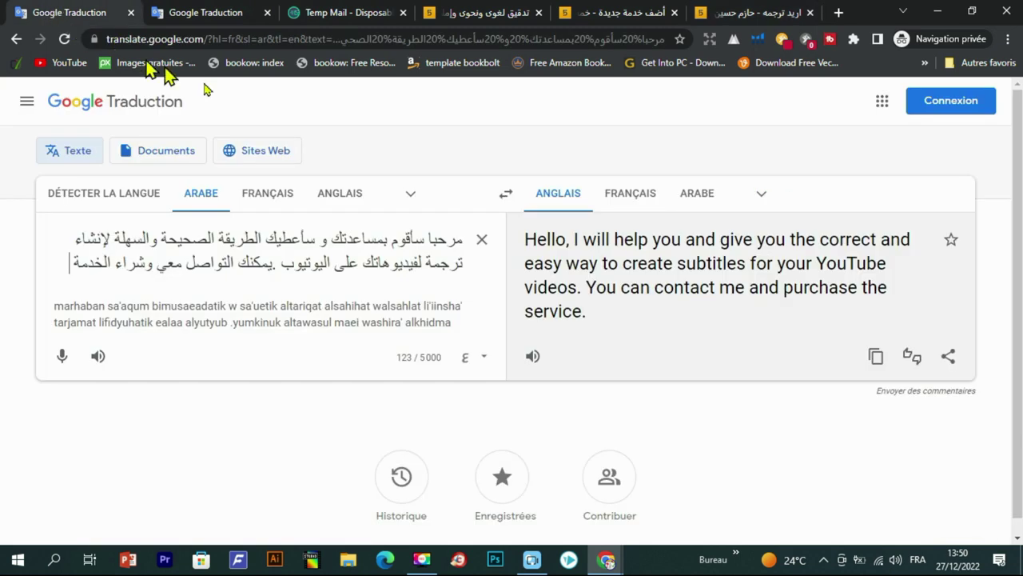